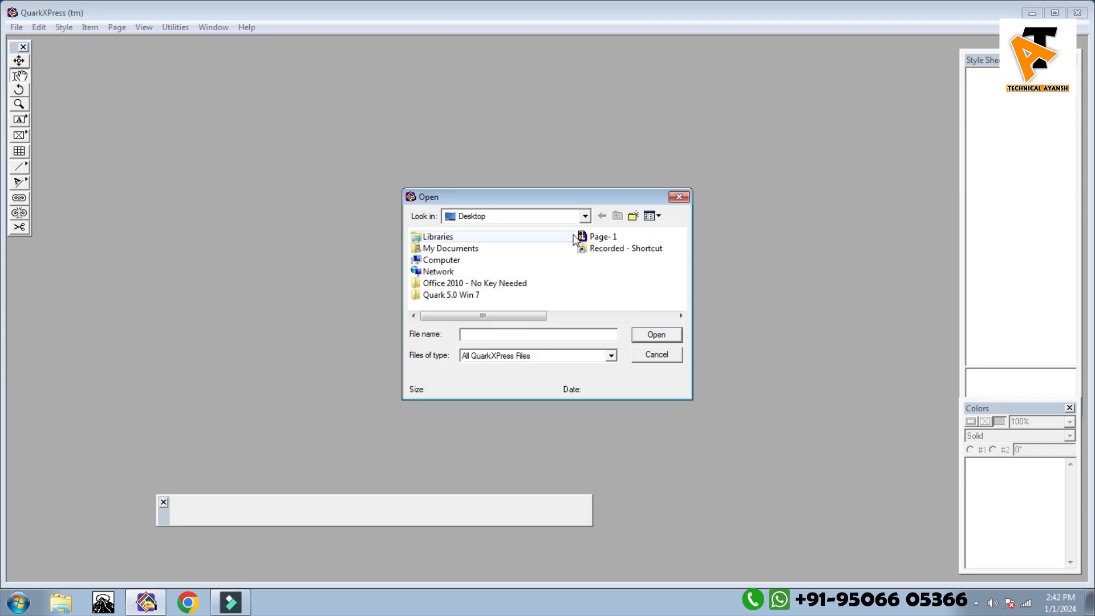
Open the Page- 1 document from the Desktop and fit the whole page in the window
left_click(600, 237)
left_click(678, 336)
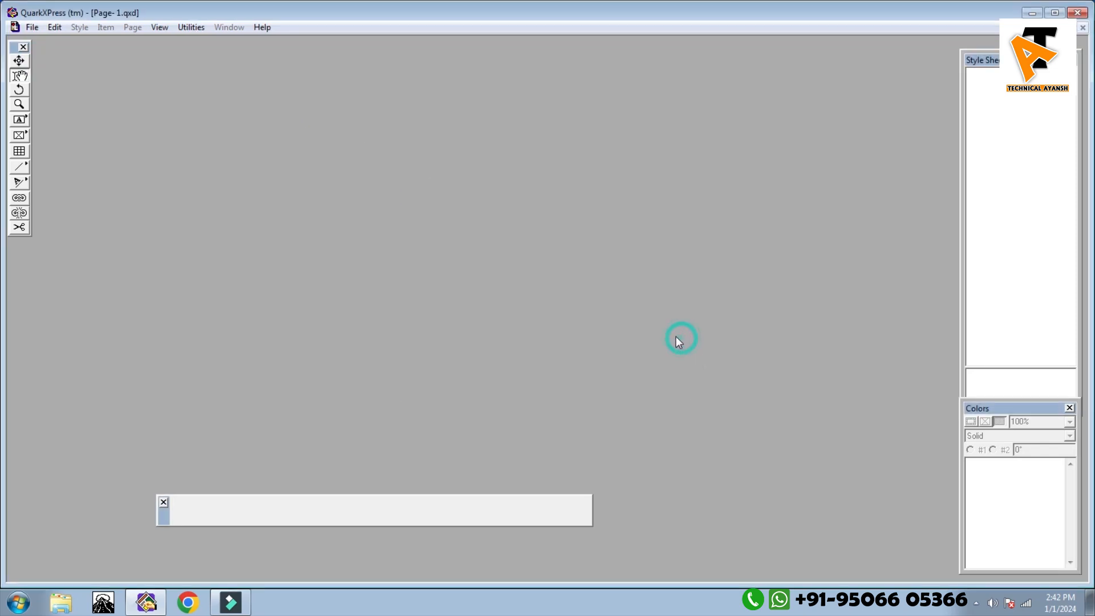
right_click(199, 238)
left_click(240, 245)
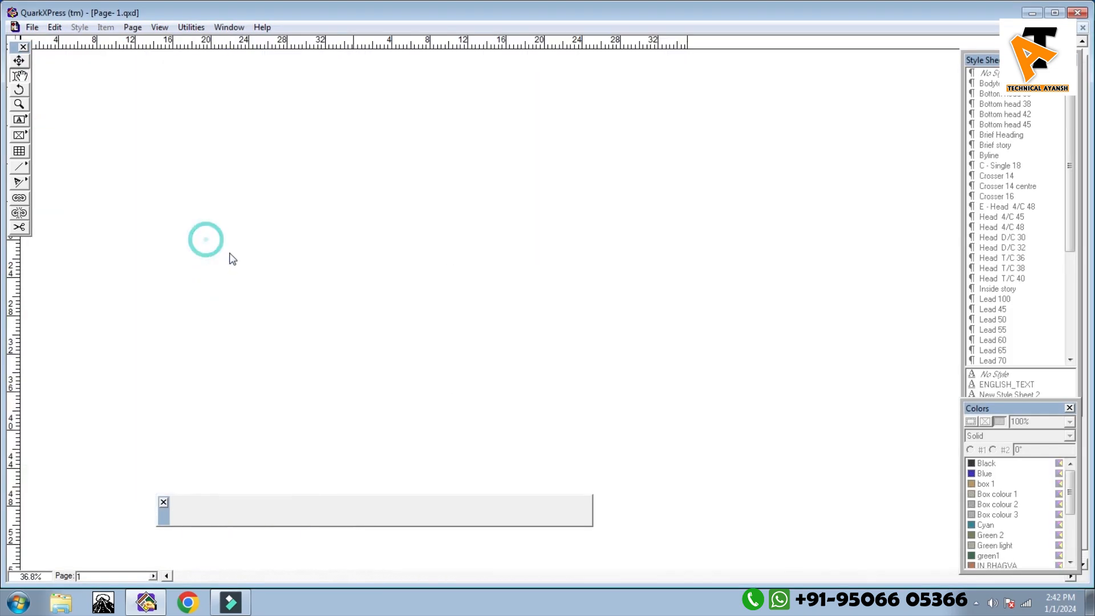
Move the Measurements palette lower over the page and hide it
left_click_drag(163, 524, 191, 549)
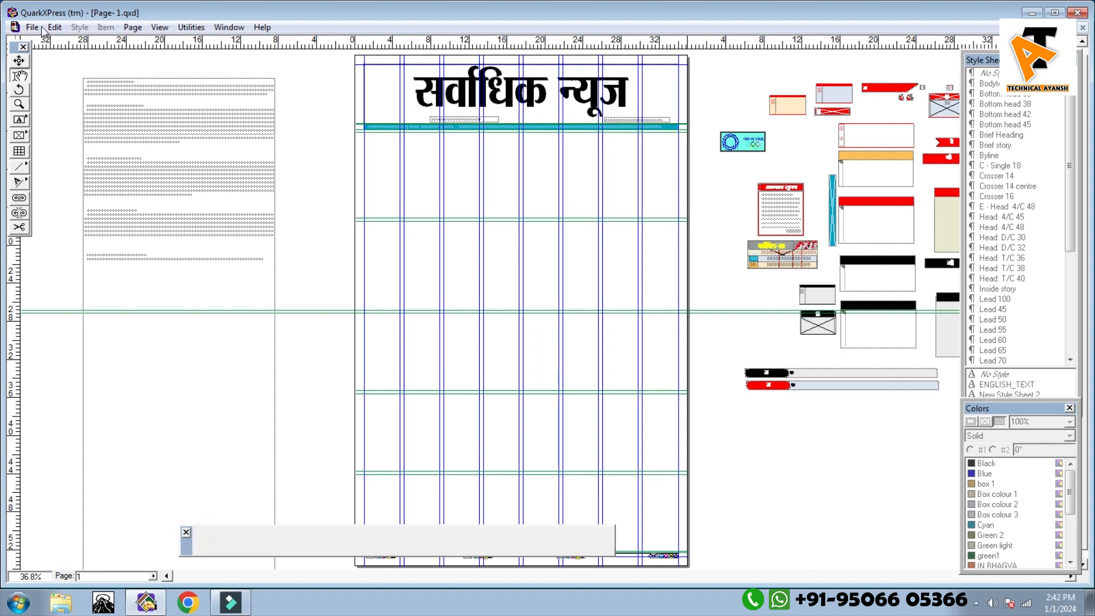
left_click(159, 28)
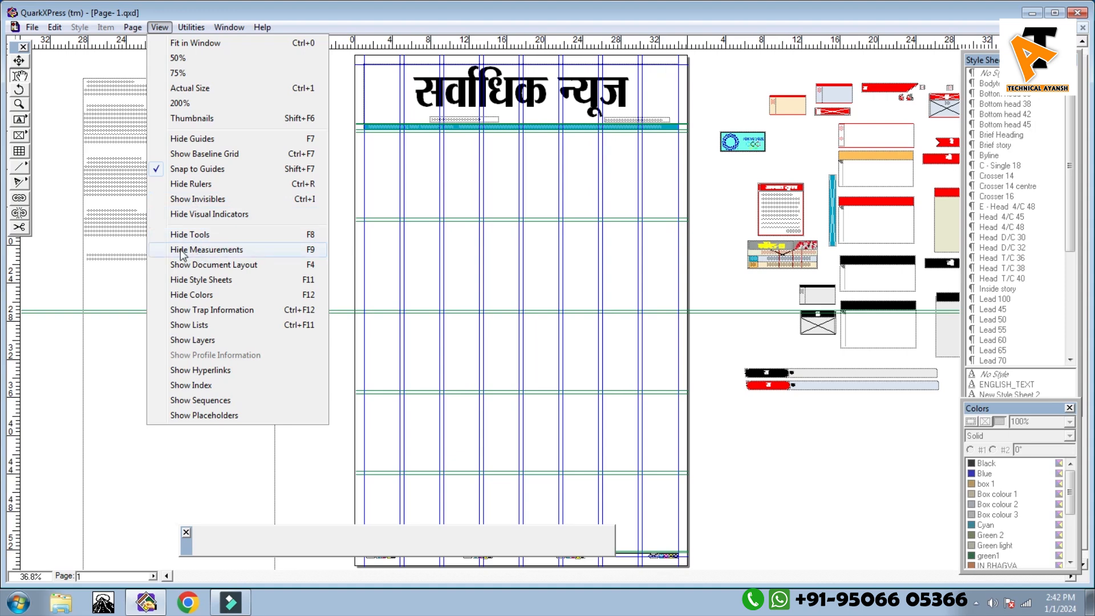
left_click(308, 254)
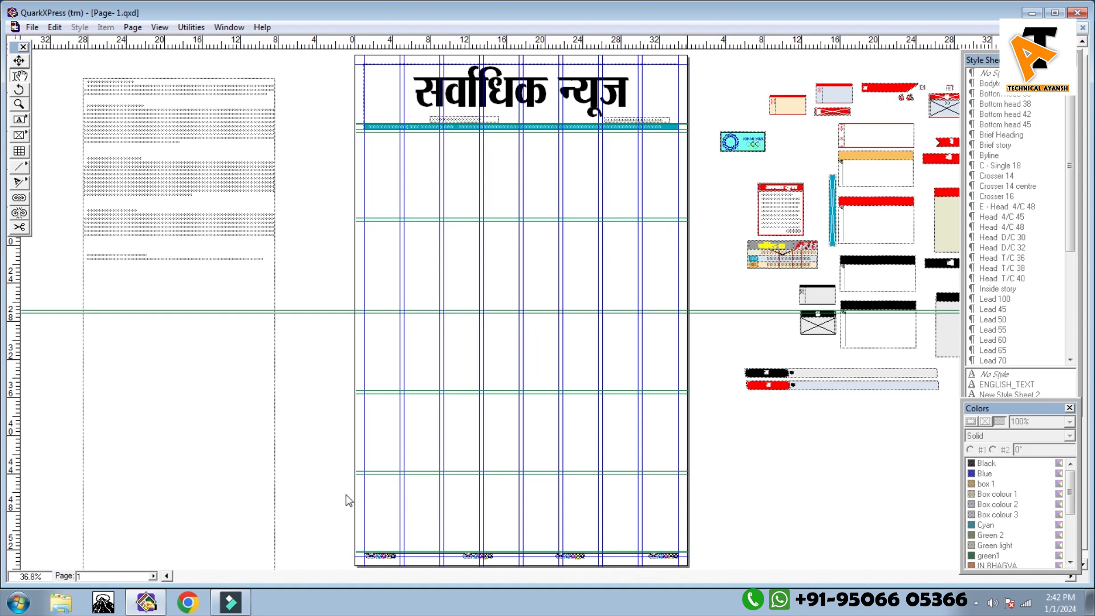
Show the Measurements palette and place it over the lower part of the page
left_click(133, 27)
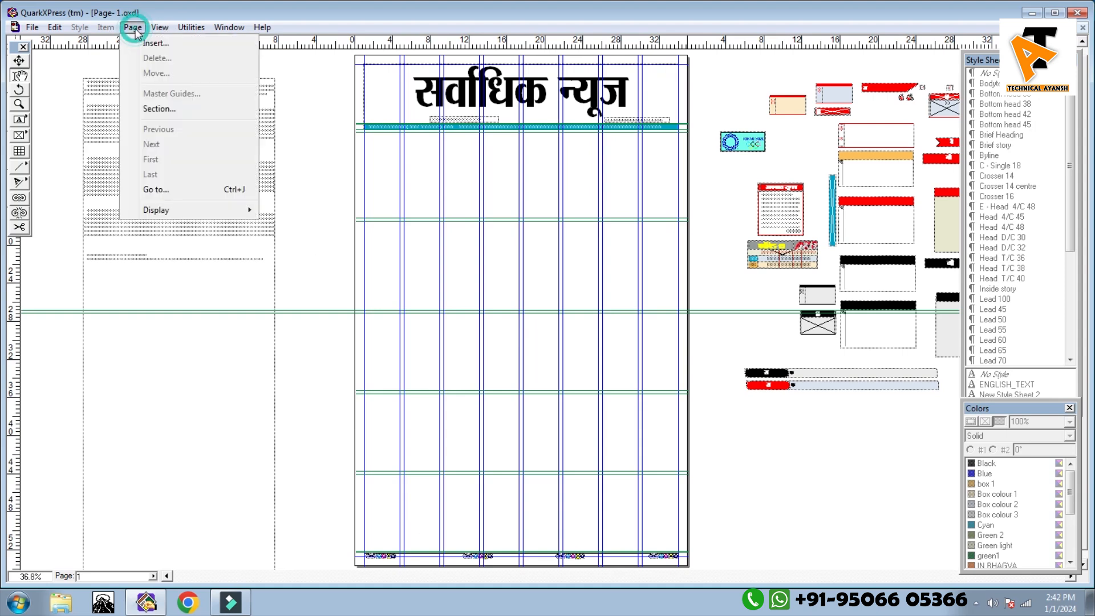
mouse_move(159, 28)
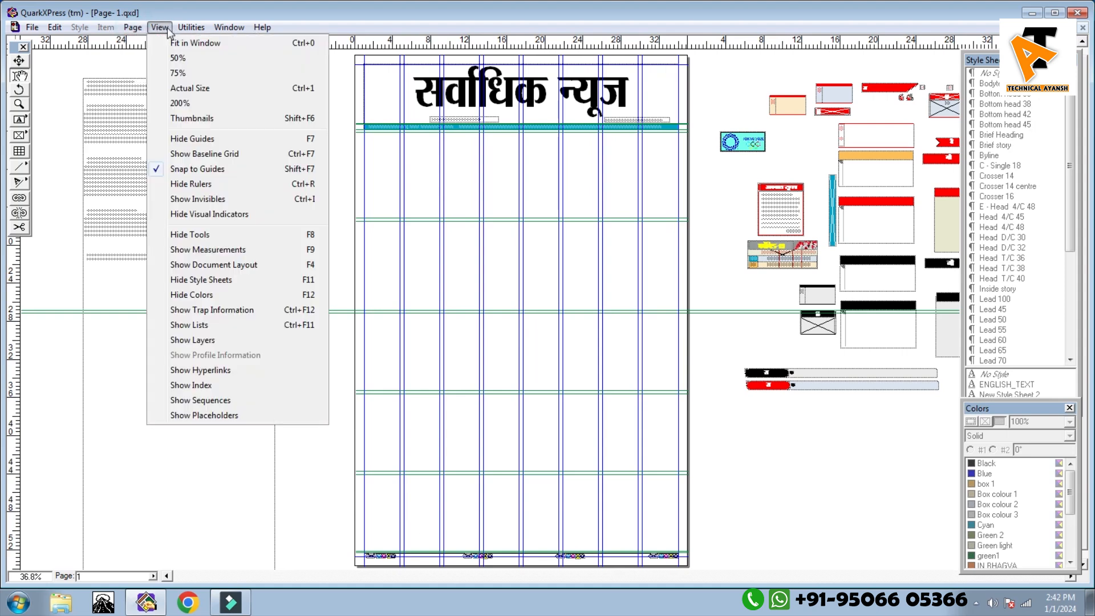
left_click(253, 249)
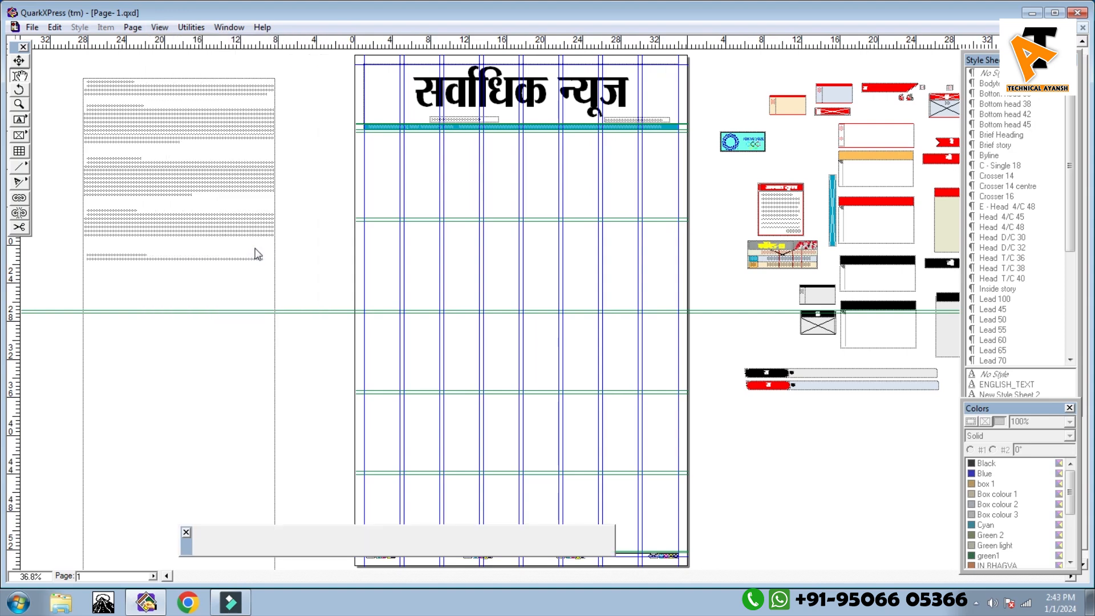
mouse_move(188, 556)
left_mouse_down()
mouse_move(195, 548)
mouse_move(202, 570)
left_mouse_up()
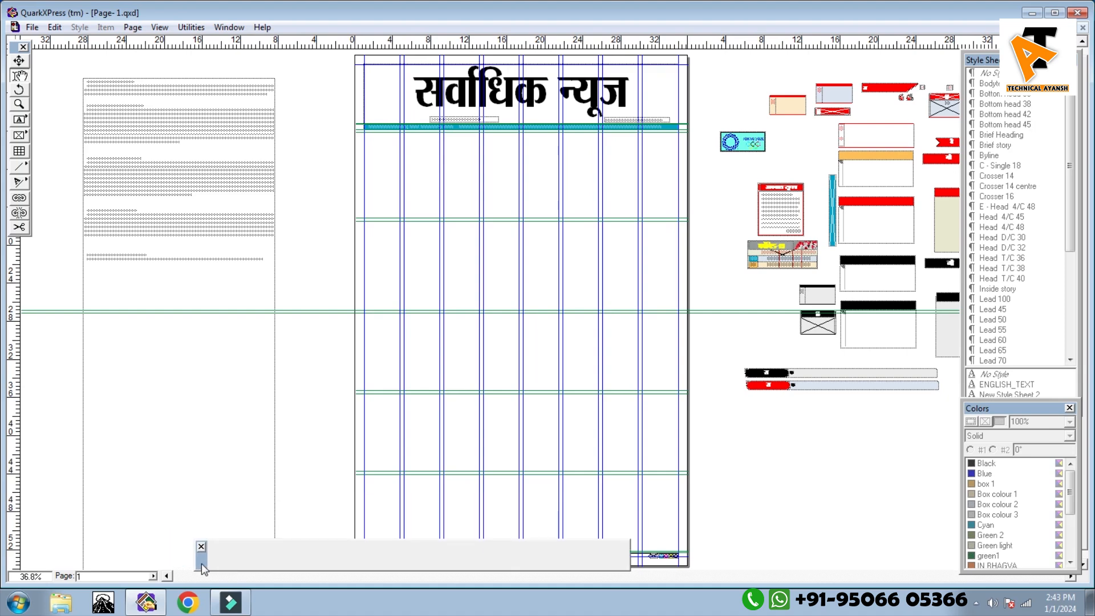
left_click_drag(302, 556, 315, 552)
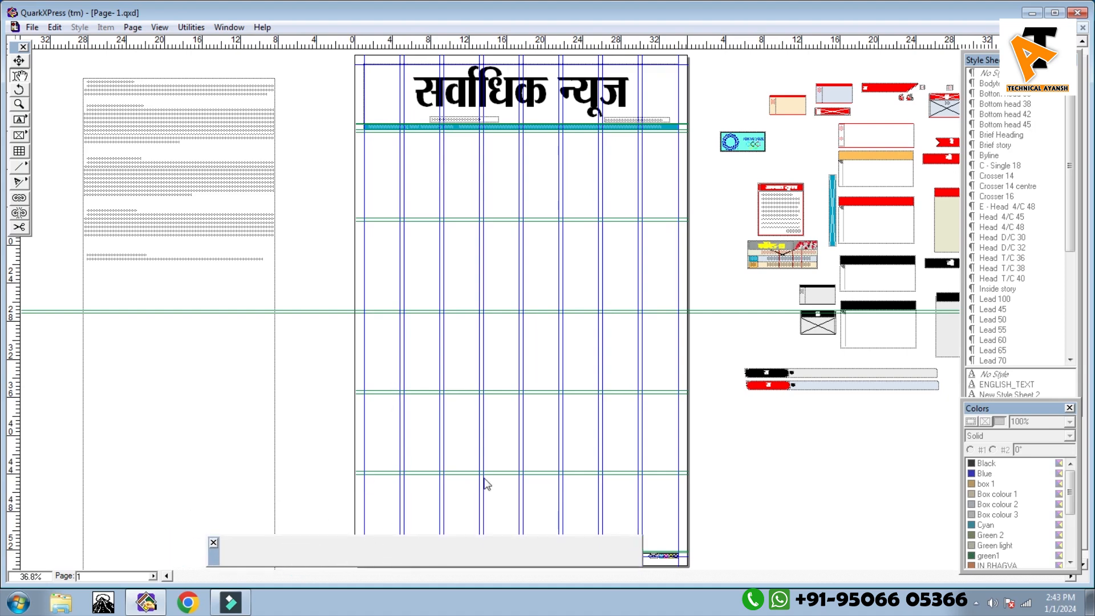
Draw a text box about 16.3 cm wide and 9 cm high below the teal strip, then move the Measurements palette slightly up
left_click(19, 120)
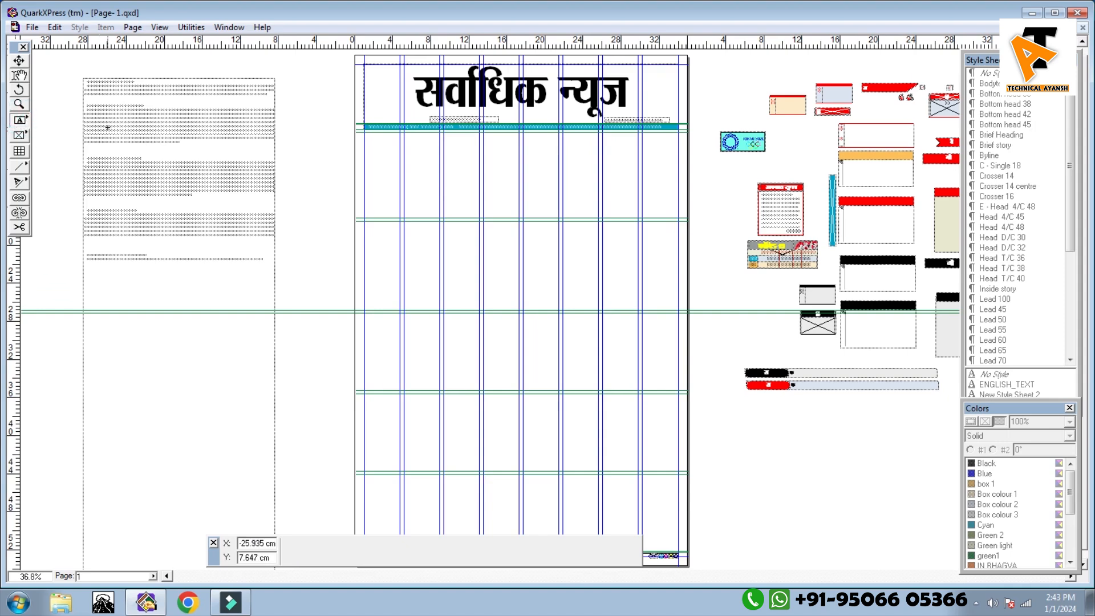
left_click_drag(363, 132, 521, 219)
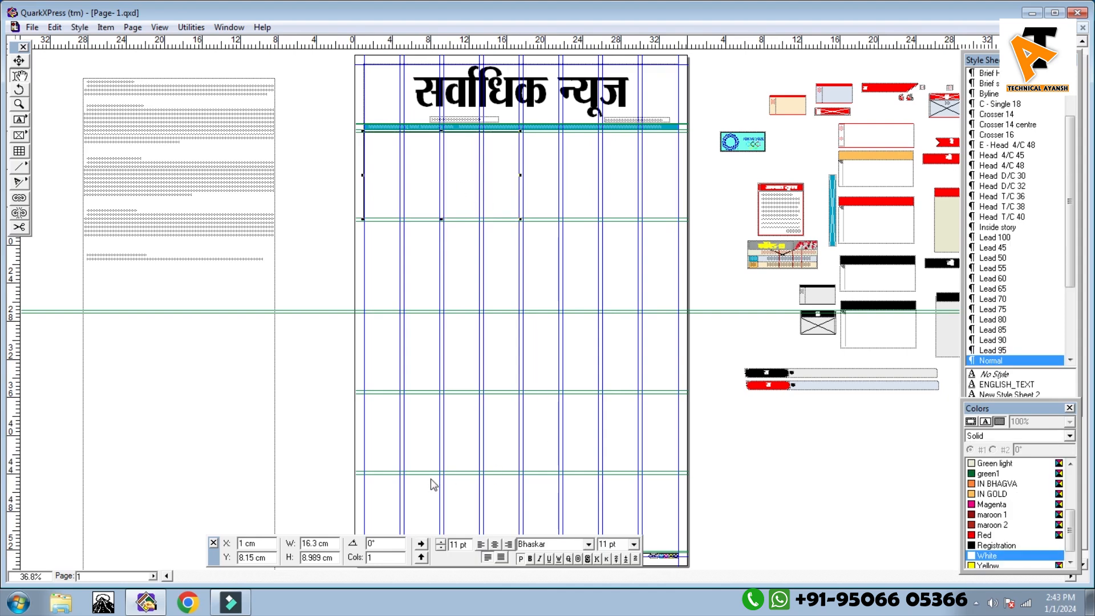
left_click_drag(445, 563, 469, 537)
At actual size, copy the second story, about the Johnson vaccine, from the pasteboard text box into the new text box on the page
right_click(434, 158)
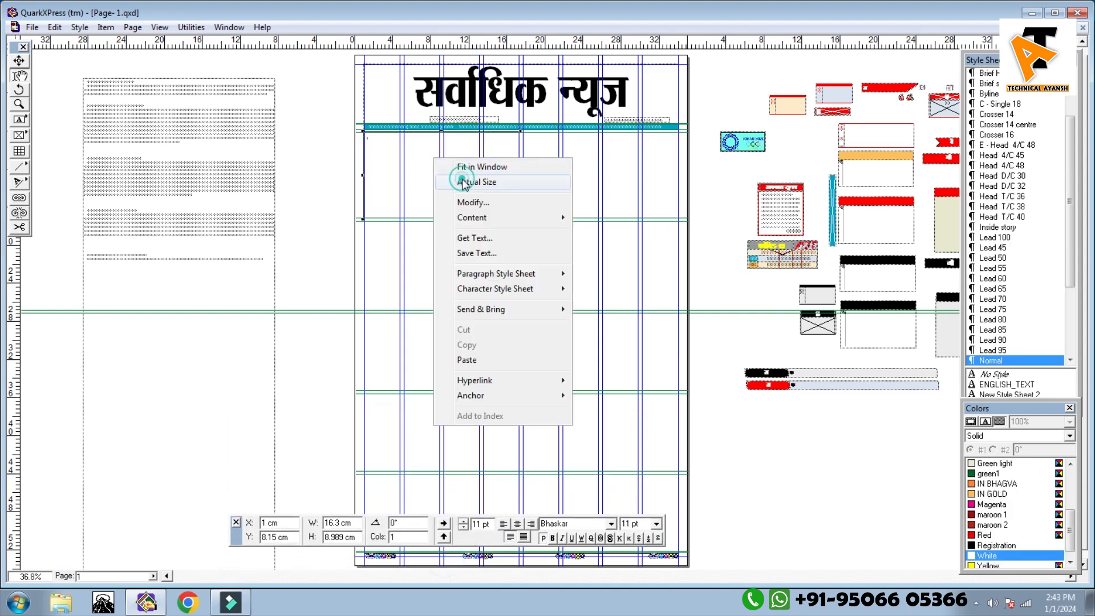
left_click(453, 183)
scroll(636, 349, "down", 1)
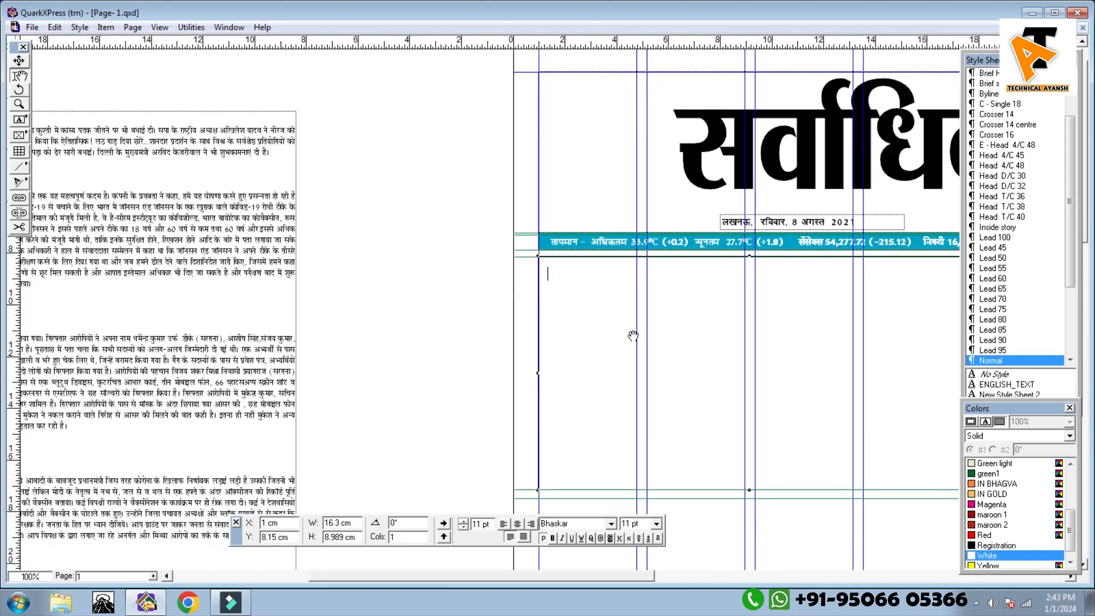
left_click_drag(639, 333, 538, 293)
scroll(537, 297, "down", 2)
scroll(158, 114, "up", 1)
scroll(158, 114, "up", 1)
left_click_drag(68, 164, 67, 280)
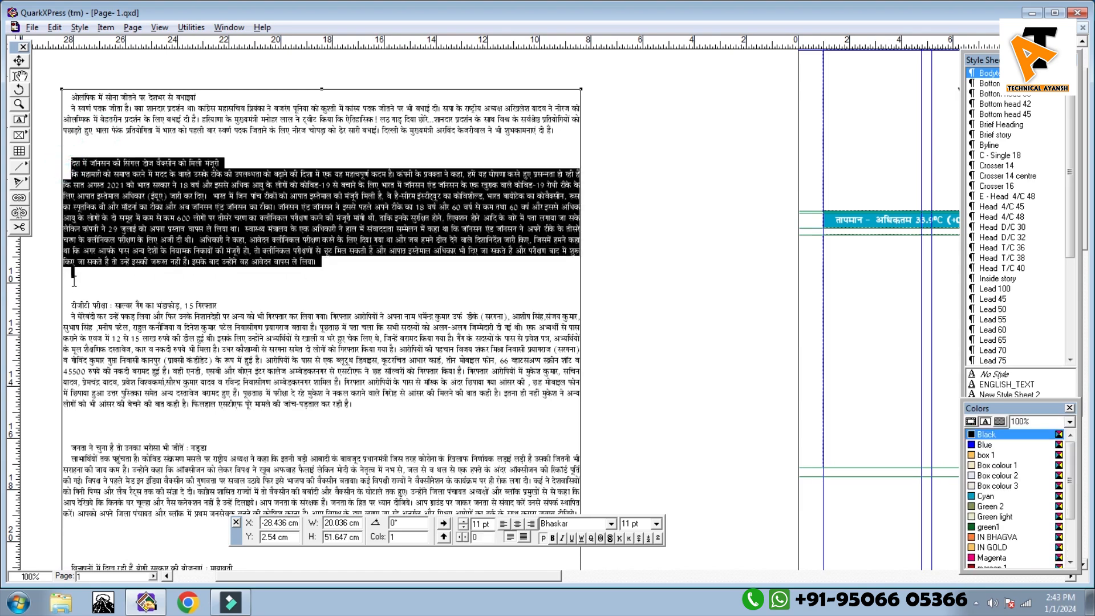
left_click_drag(565, 279, 64, 261)
left_click(472, 264)
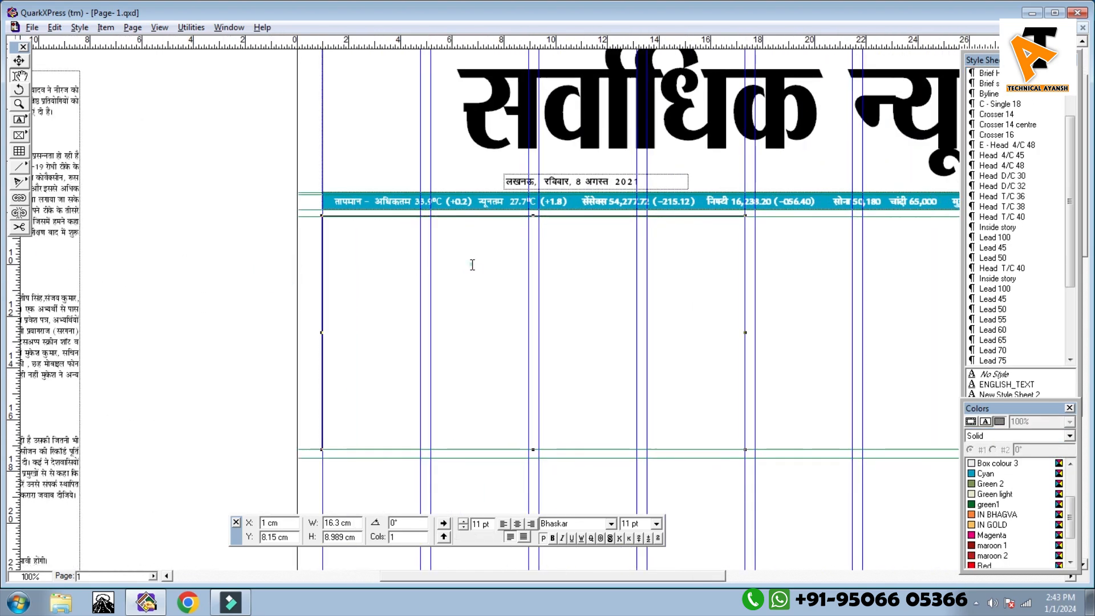
key("ctrl+v")
left_click_drag(459, 329, 352, 272)
left_click(404, 296)
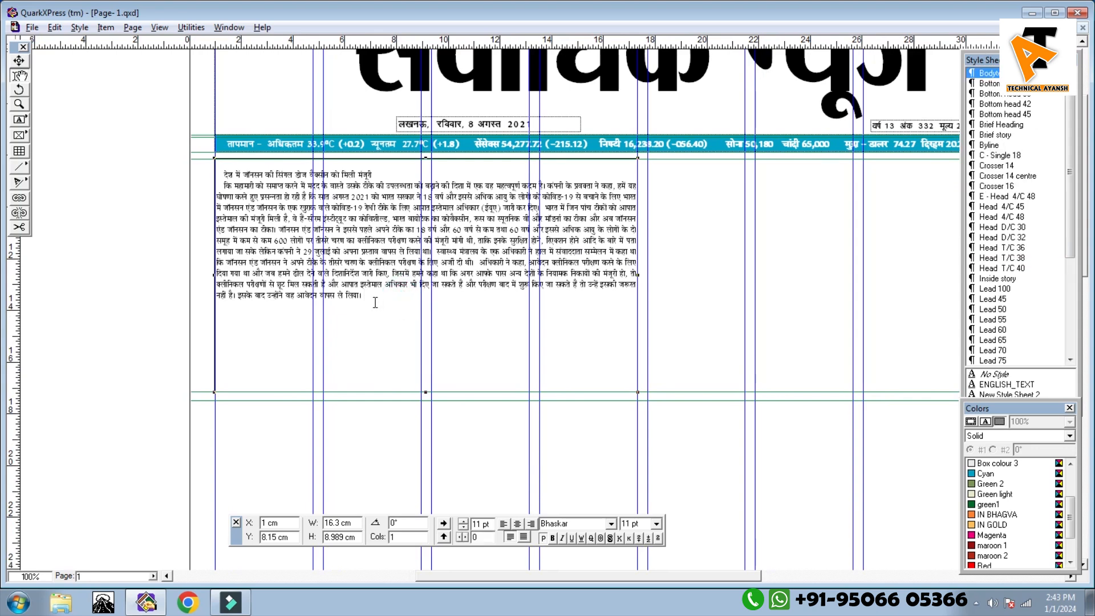
Set the story text box's X position to 5 cm in the Measurements palette
left_click(307, 228)
left_click(329, 305)
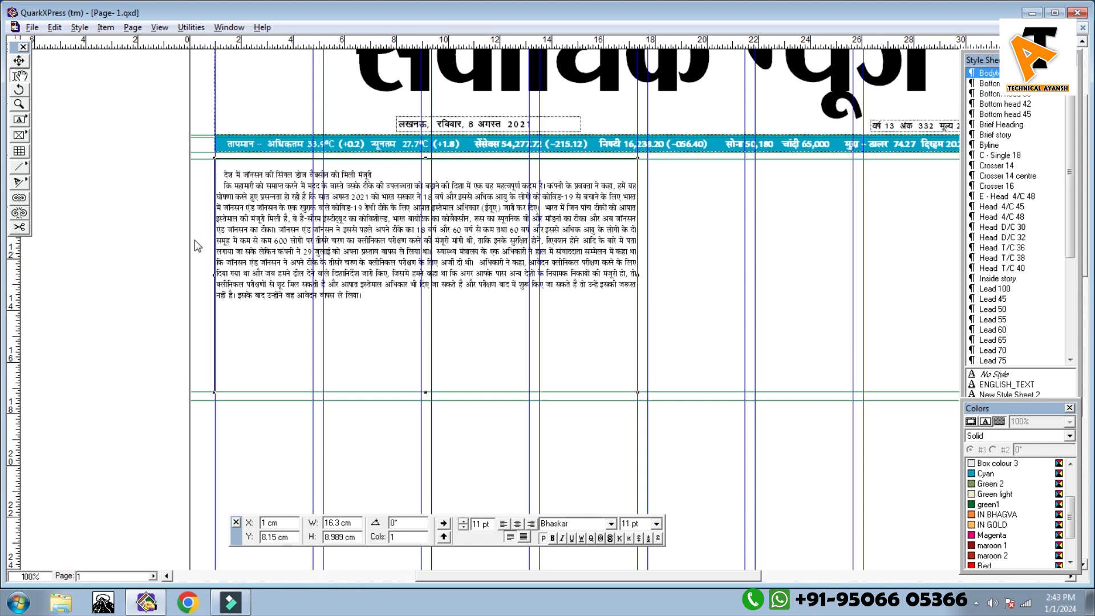
left_click(292, 208)
double_click(287, 524)
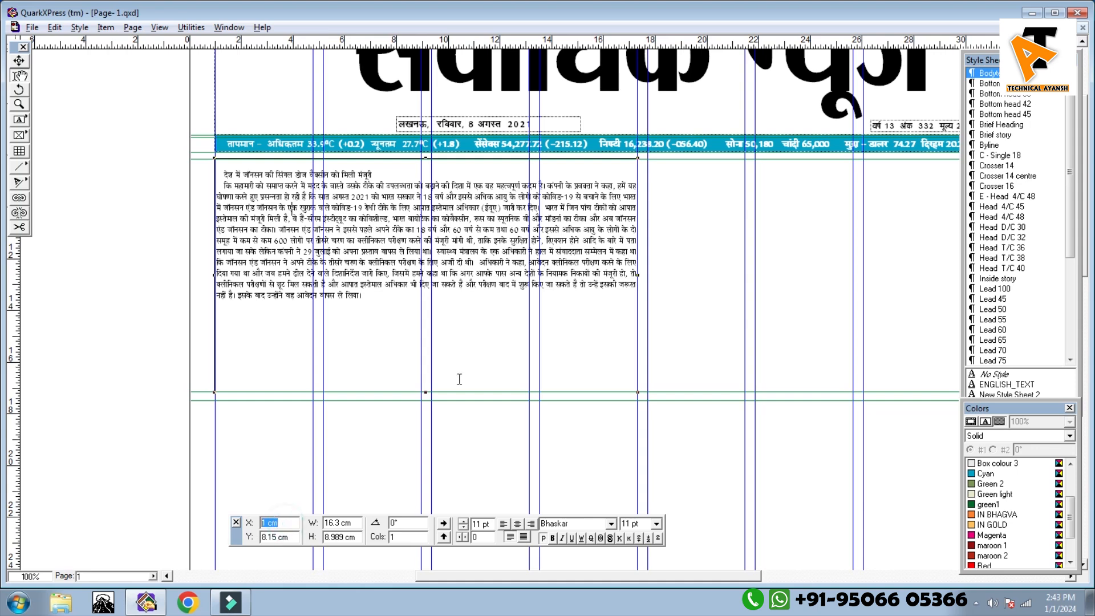
type("5")
key("Return")
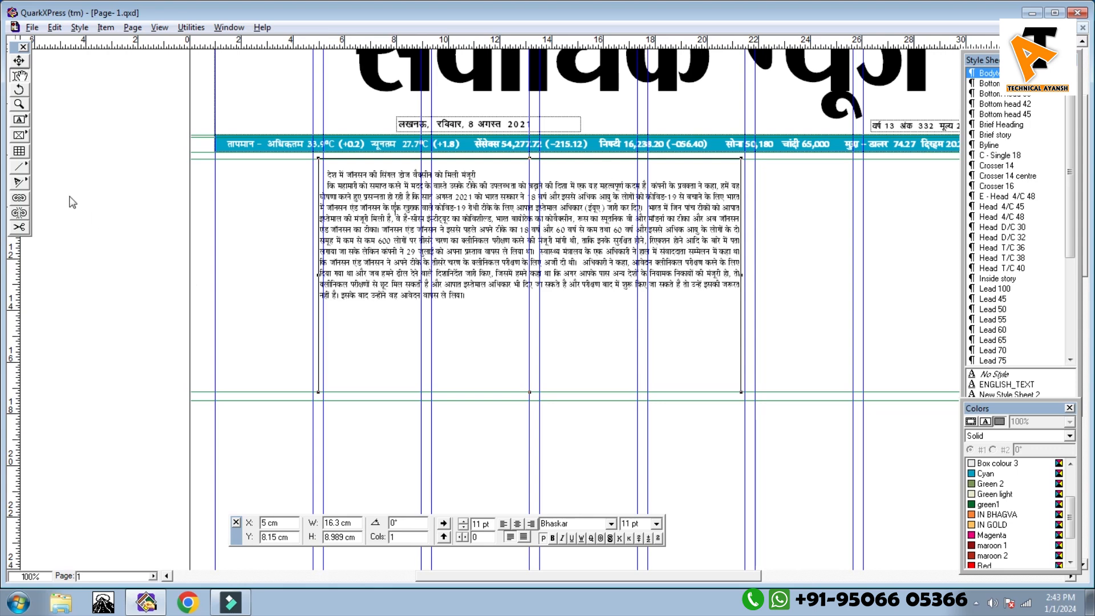
Move the story text box back against the page's first column guide at X 1 cm with the Item tool
left_click(20, 61)
left_click_drag(361, 196, 258, 196)
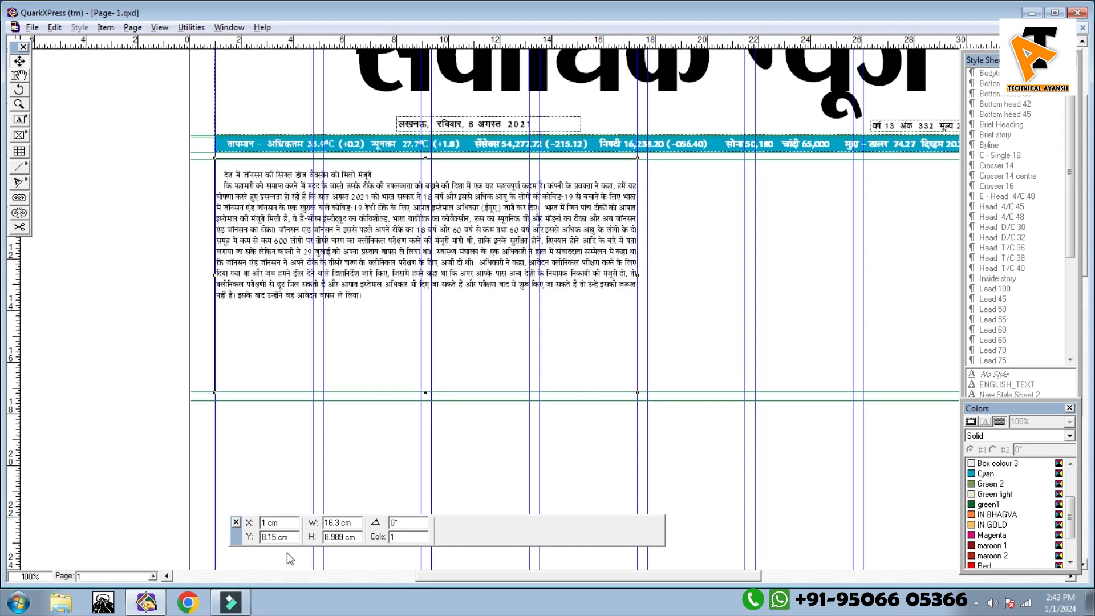
scroll(272, 157, "up", 4)
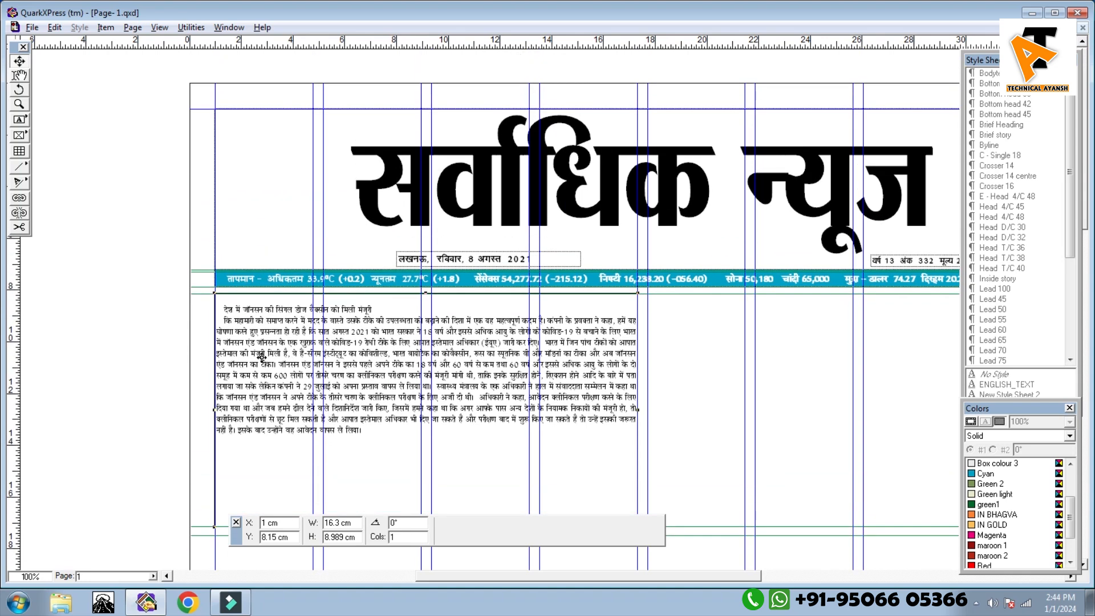
scroll(353, 368, "down", 3)
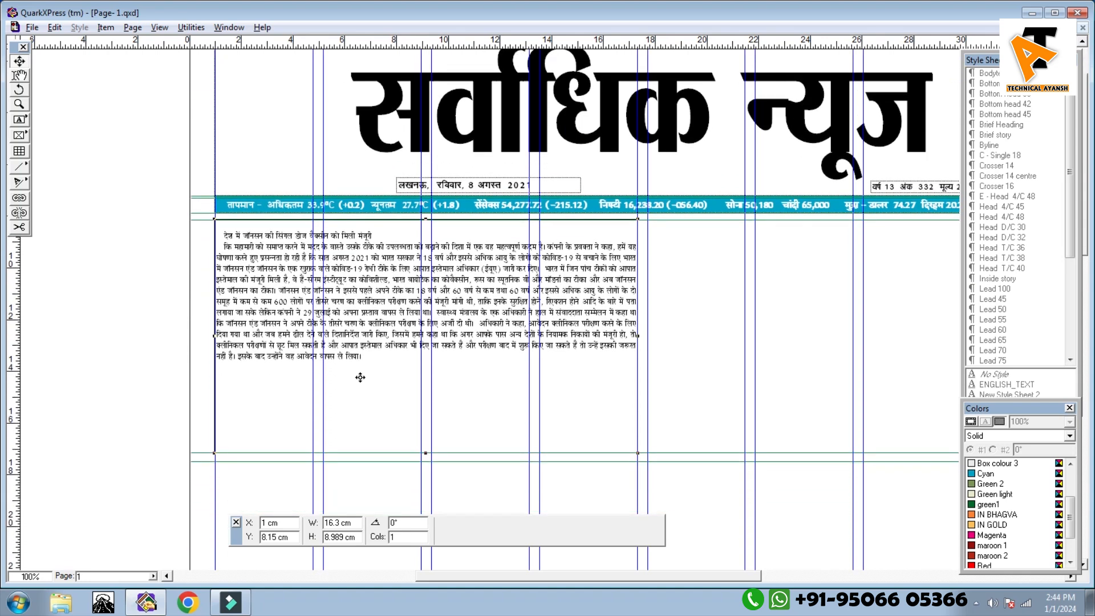
Narrow the story text box freehand to about 10.2 cm, then stretch its right edge back to the column guide
left_click(20, 75)
left_click(402, 342)
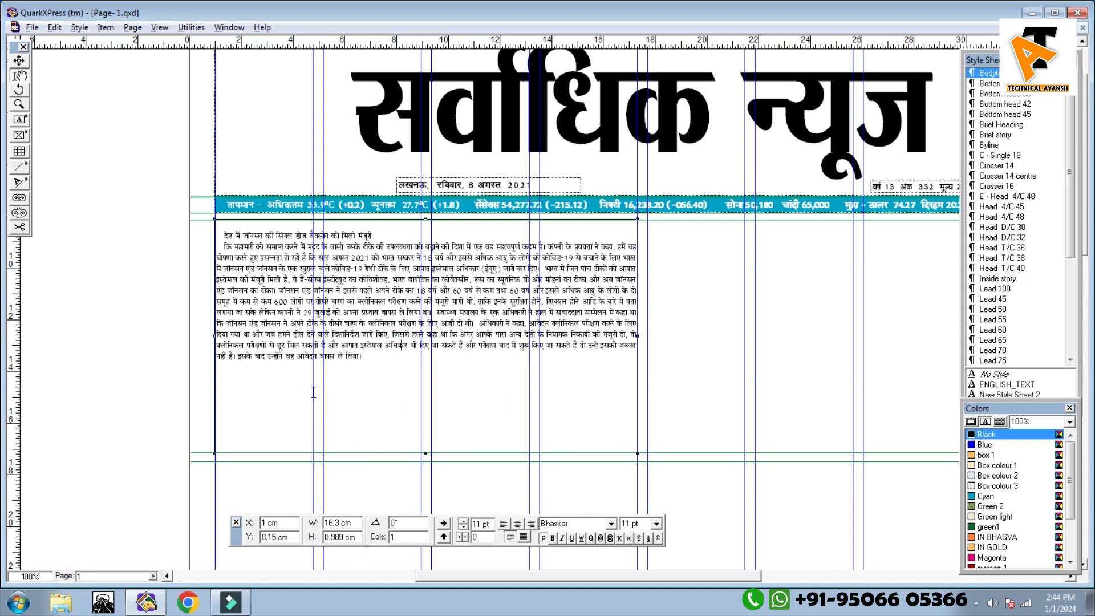
double_click(633, 336)
left_click_drag(638, 336, 480, 336)
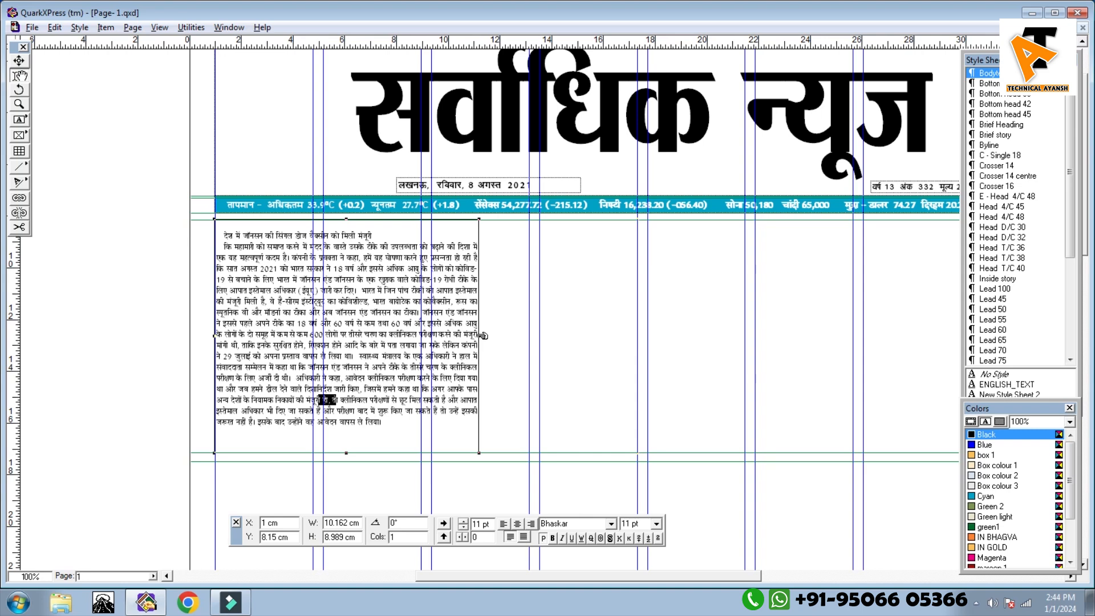
left_click_drag(481, 336, 639, 335)
Set both the width and the height of the story text box to 10 cm
double_click(349, 523)
type("10")
key("Return")
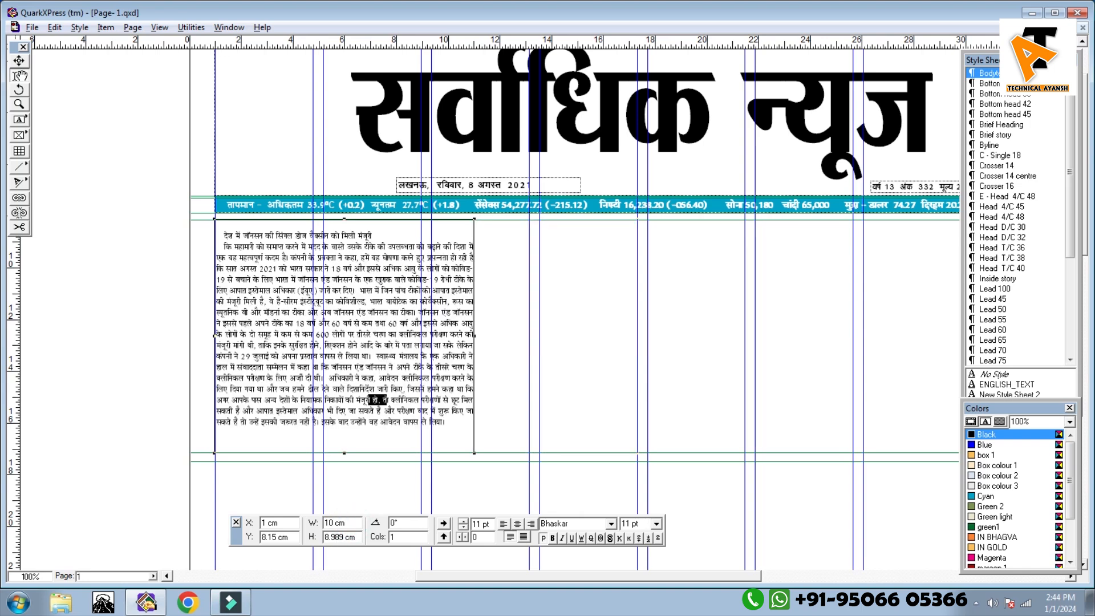
double_click(342, 536)
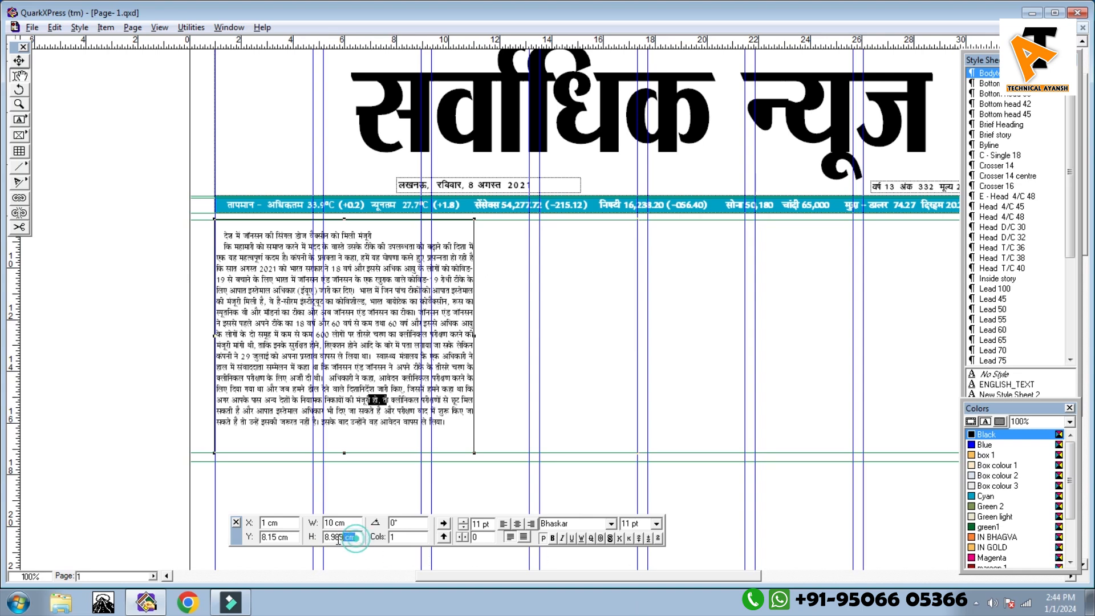
type("10")
key("Return")
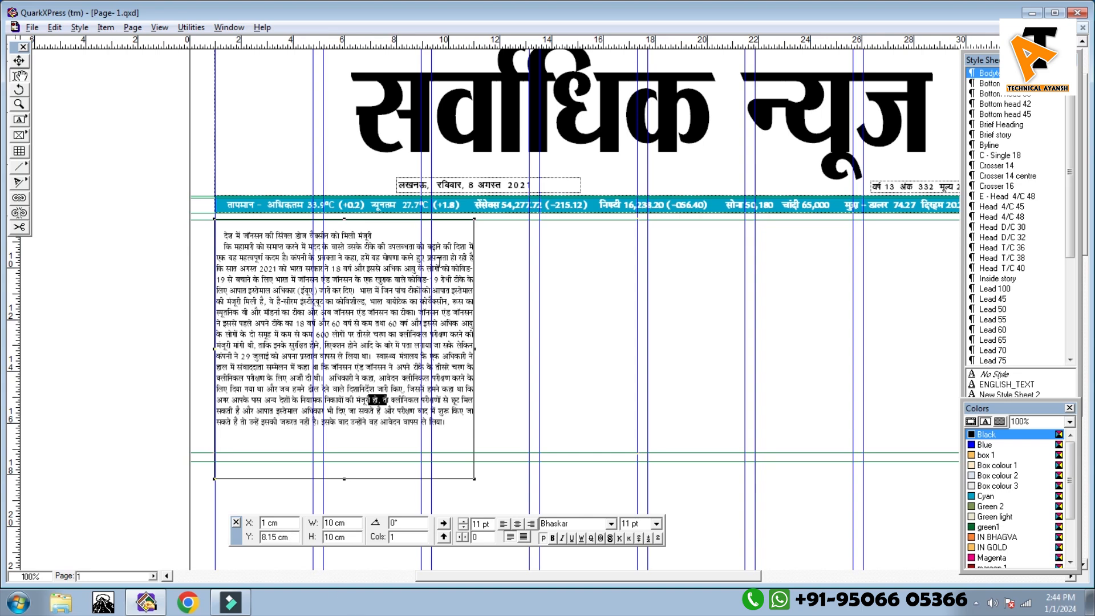
Apply the IN GOLD colour to the background of the story text box and deselect the box
left_click(1000, 466)
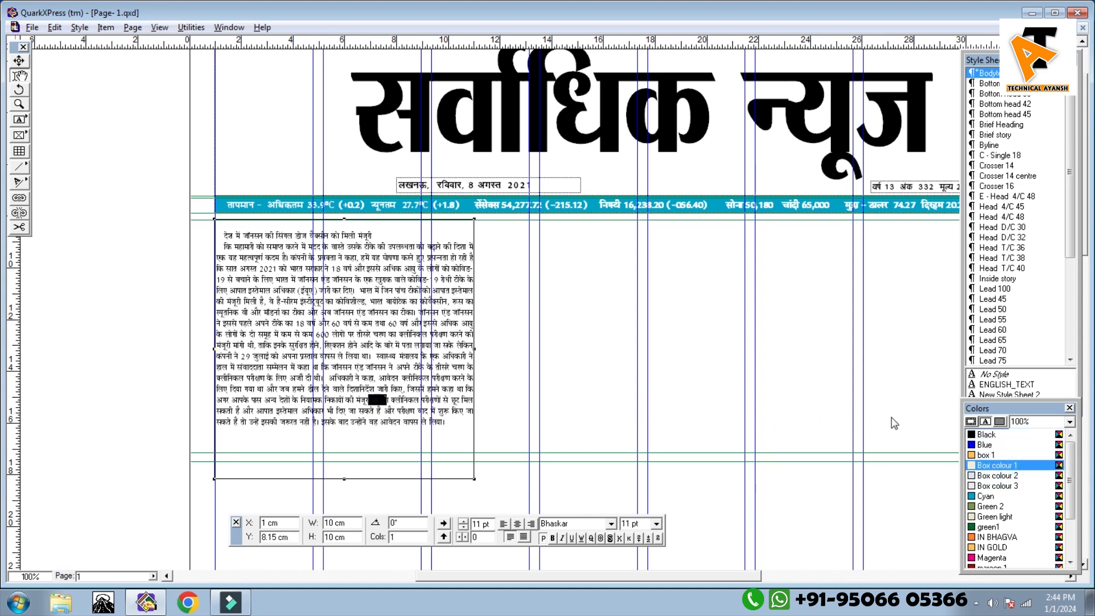
left_click(998, 421)
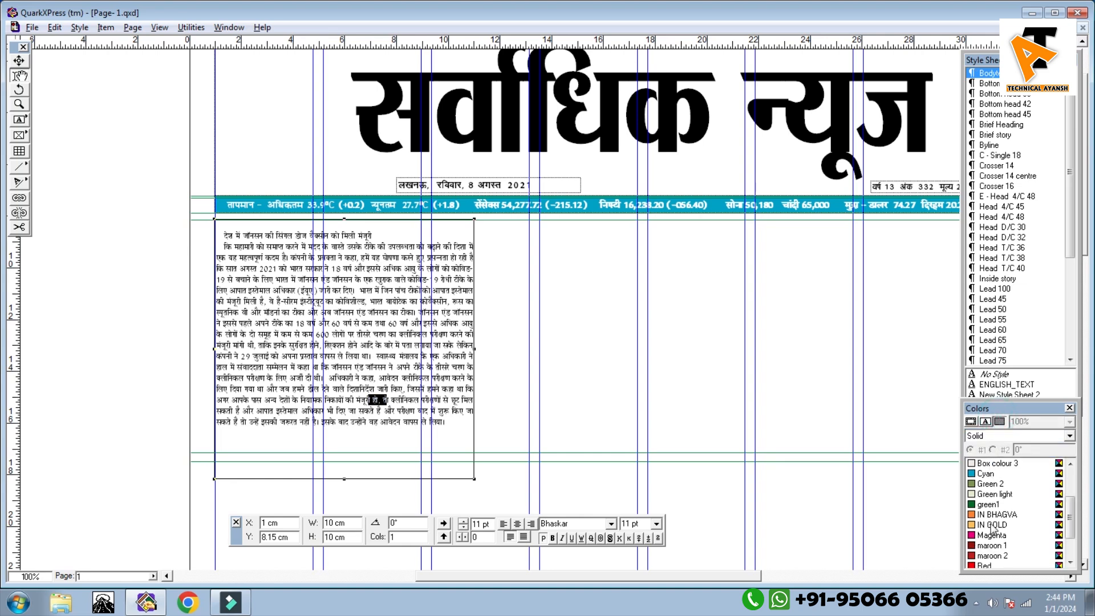
left_click(991, 525)
left_click(582, 342)
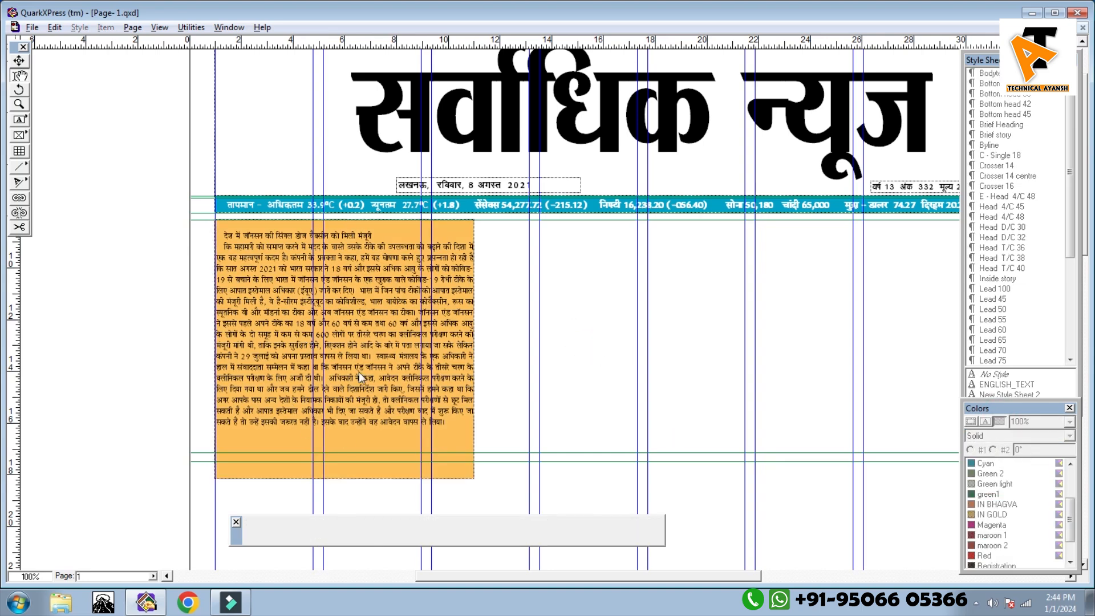
Resize the gold text box to the guides, about 16.3 cm wide and 9 cm high
left_click(344, 371)
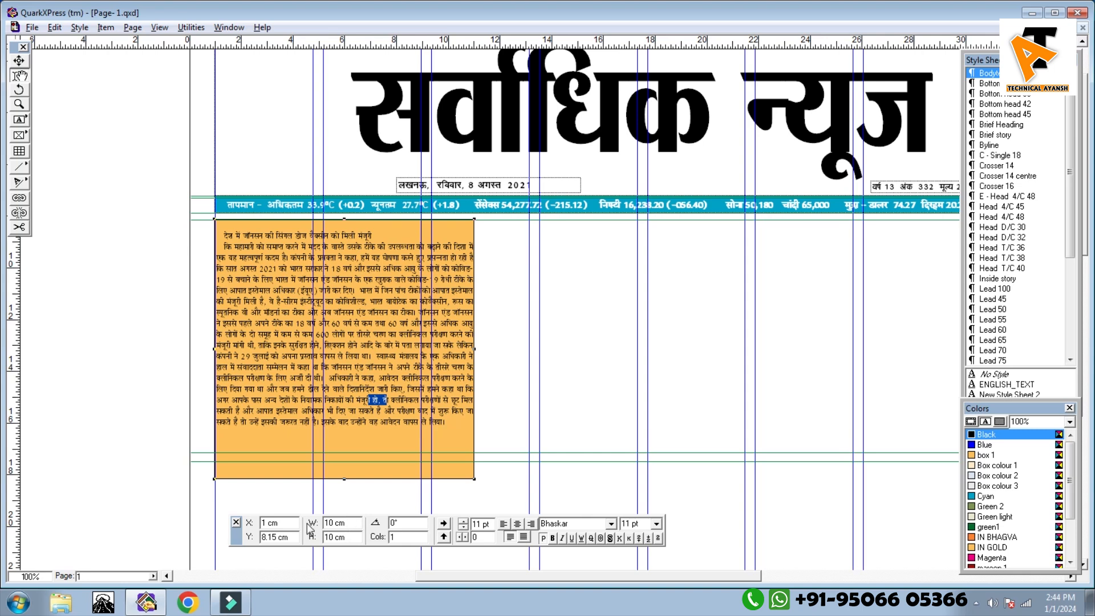
double_click(353, 537)
left_click(393, 339)
left_click_drag(478, 478, 641, 452)
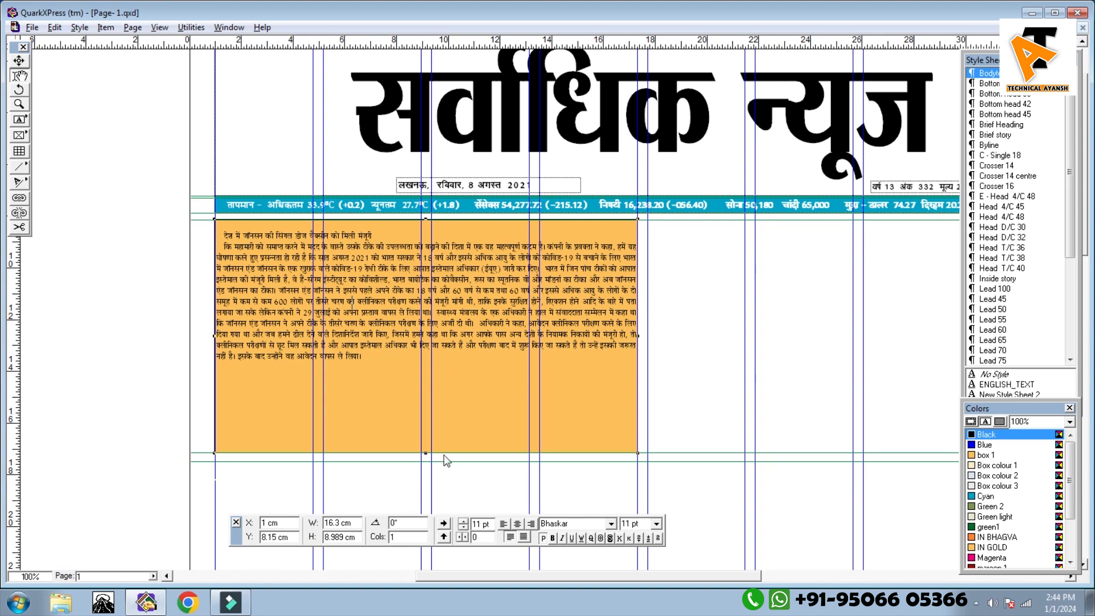
Set the rotation angle of the gold text box to 10°
left_click(358, 334)
double_click(400, 523)
key("Return")
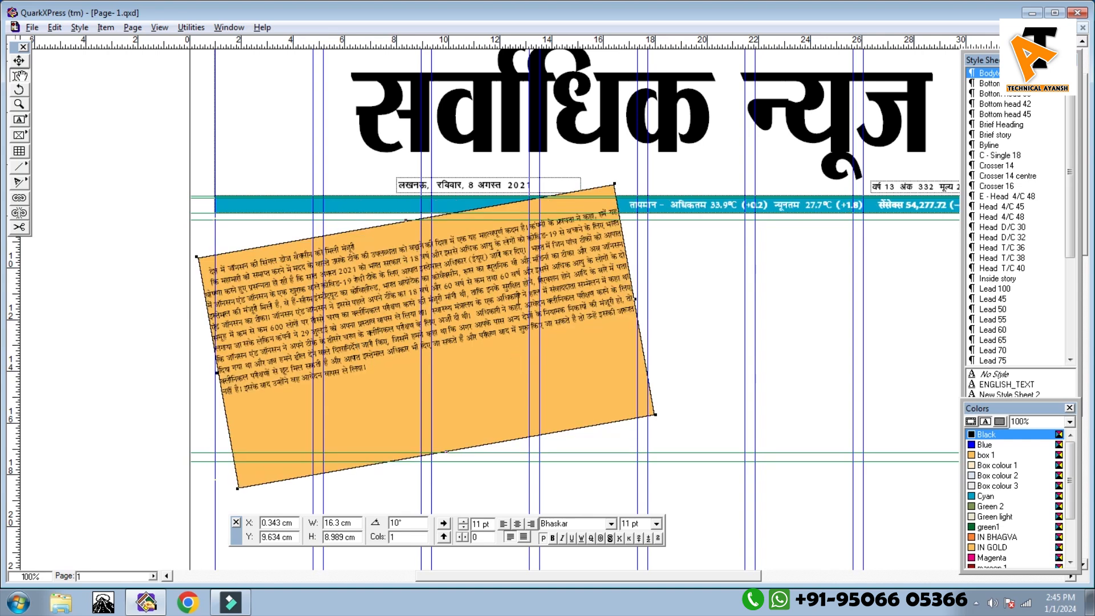
Set the rotation angle of the gold text box back to 0°
scroll(483, 328, "down", 3)
left_click(394, 316)
double_click(408, 523)
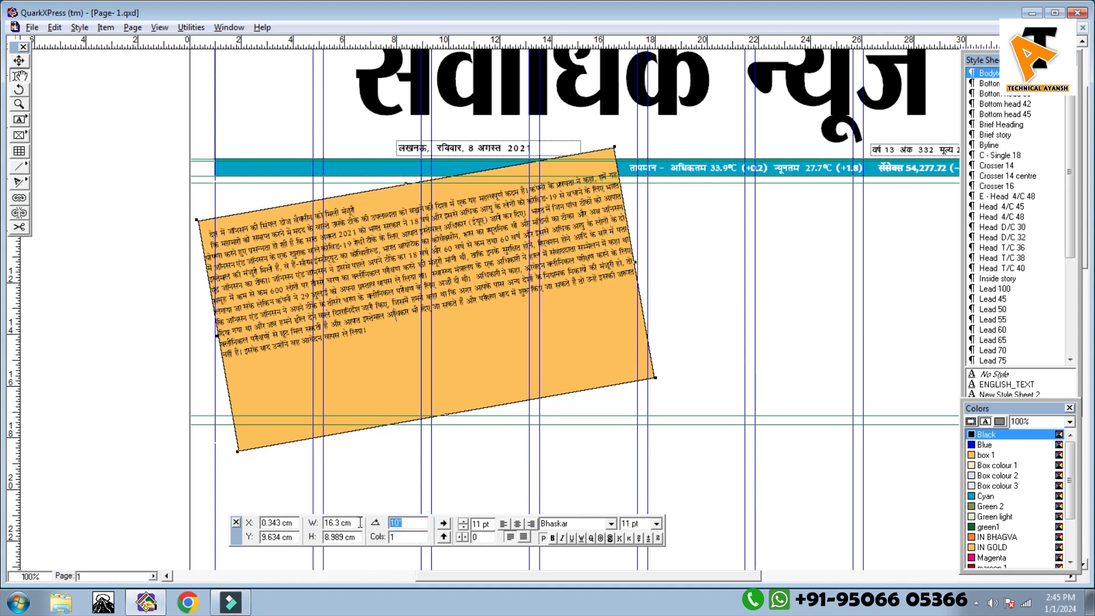
key("Return")
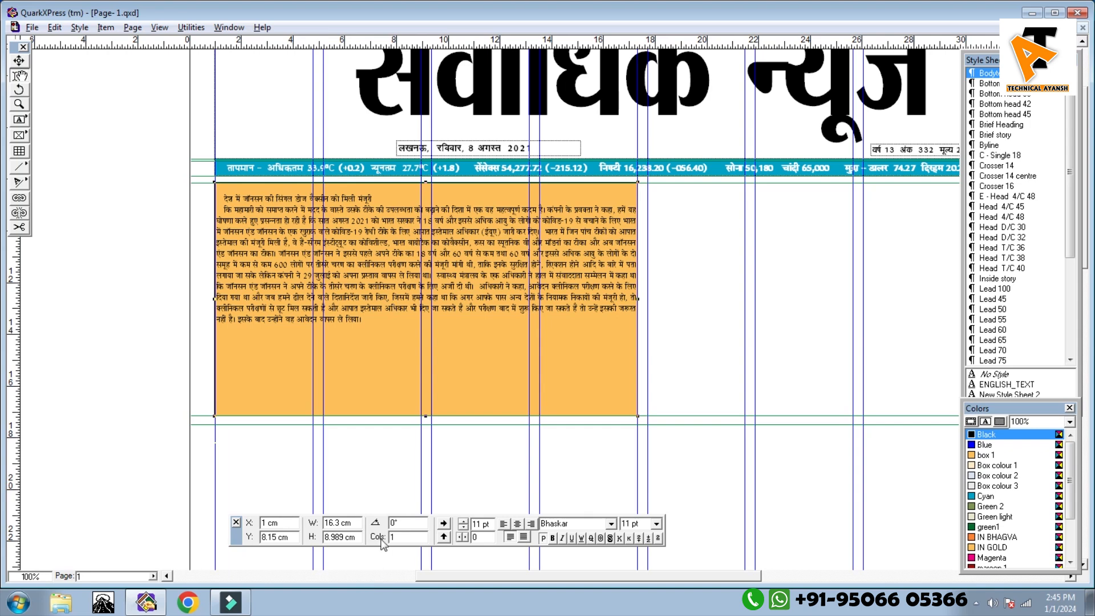
Divide the gold story text box into 4 columns and deselect it
left_click(419, 414)
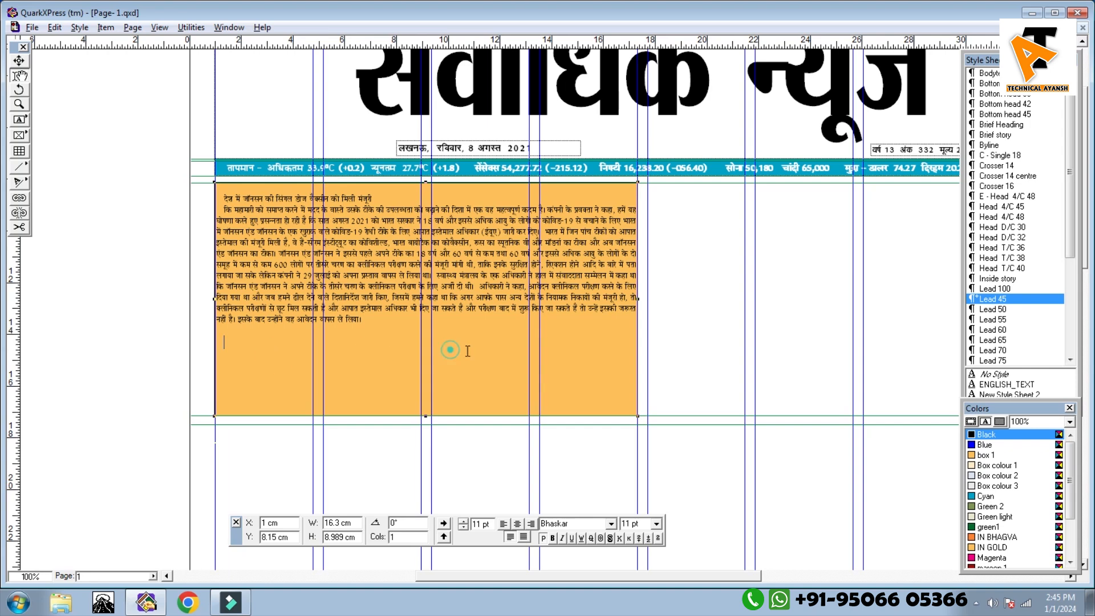
double_click(392, 537)
key("Return")
left_click(481, 457)
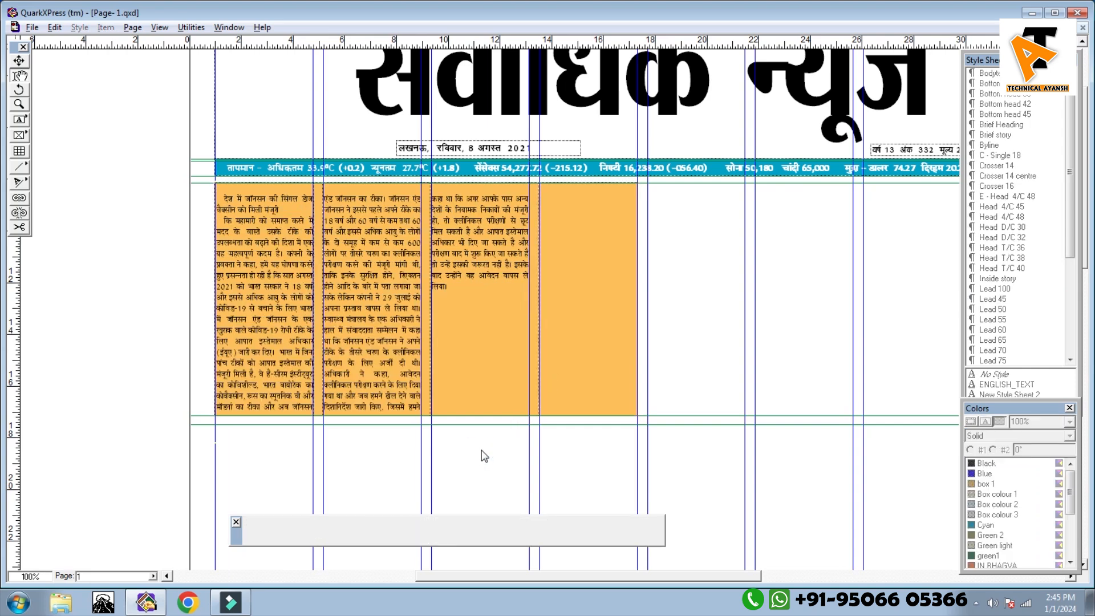
Set the number of columns in the gold story text box to 3
left_click(397, 289)
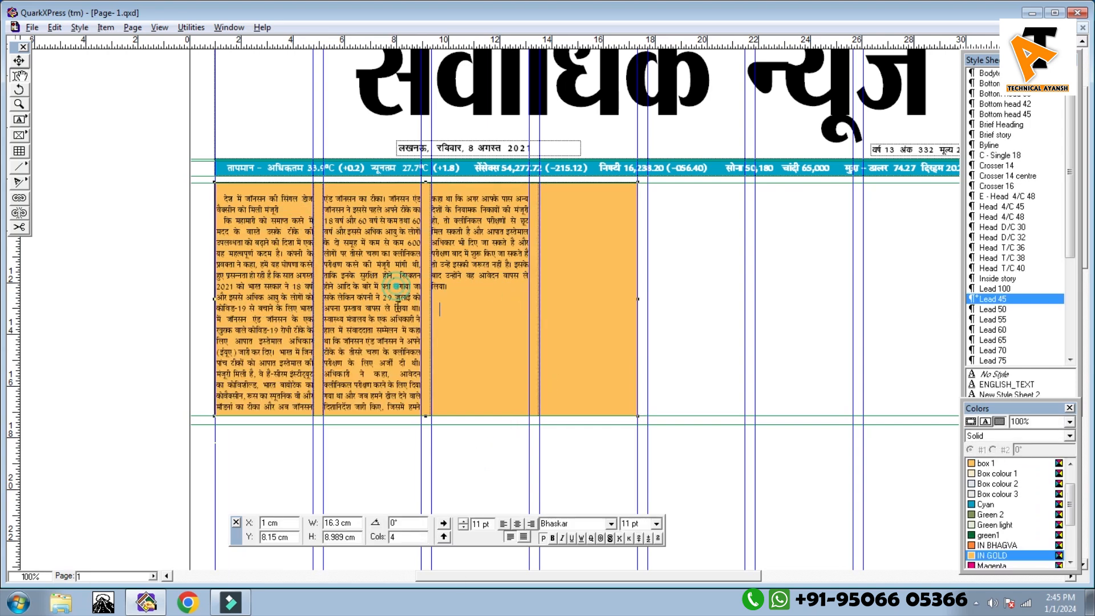
left_click(404, 536)
double_click(404, 537)
type("3")
key("Return")
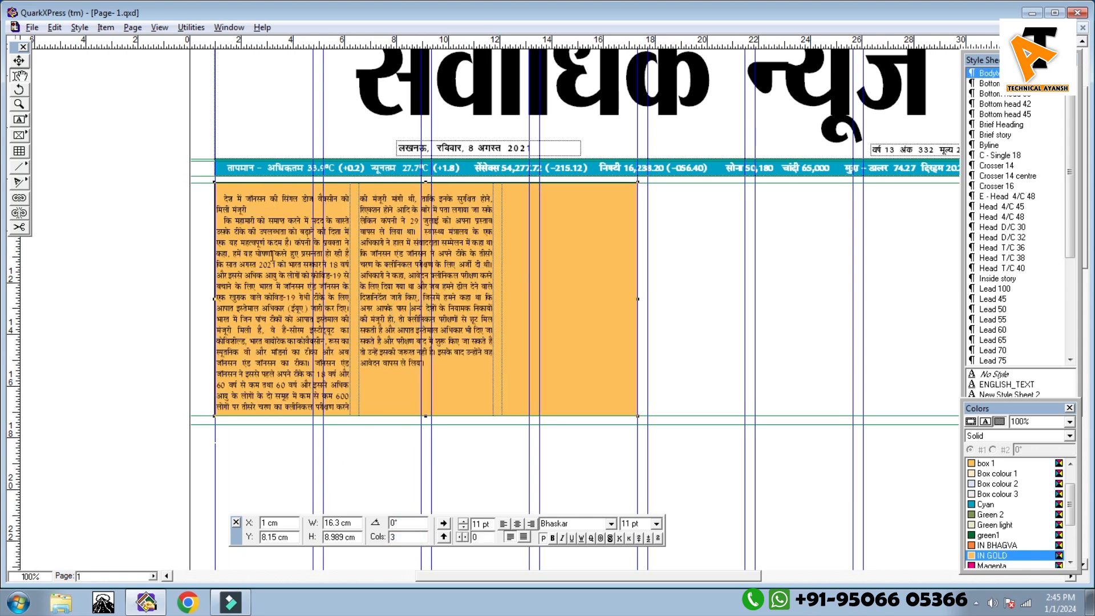
Move the story's opening headline paragraph into a new text box about 16.3 cm wide and 2 cm high, over the gold box's upper edge
triple_click(249, 209)
key("ctrl+c")
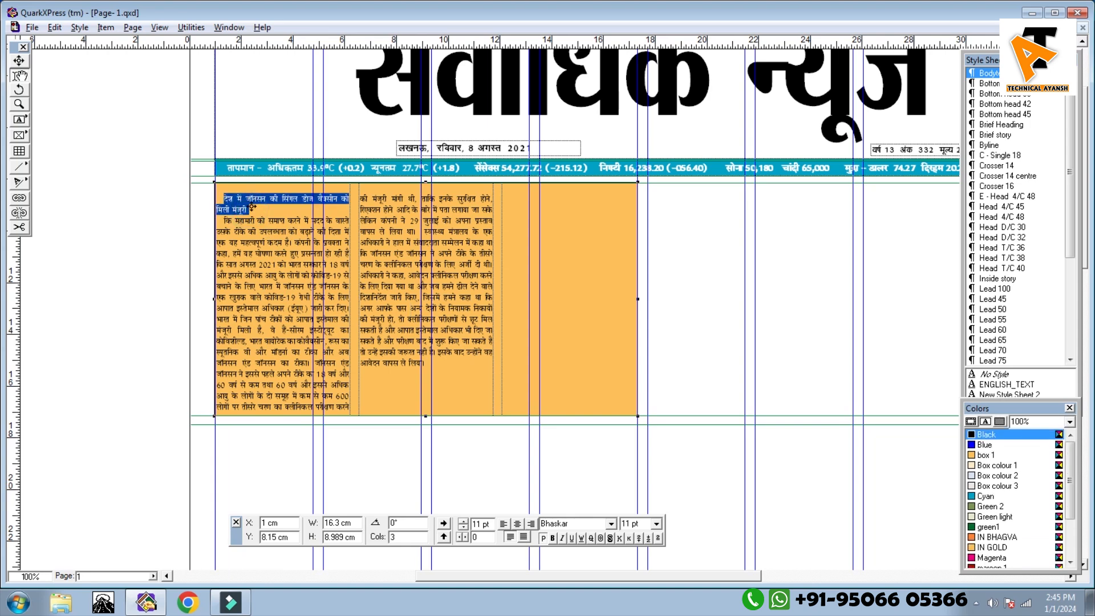
key("BackSpace")
left_click(19, 120)
mouse_move(215, 236)
left_mouse_down()
mouse_move(573, 200)
mouse_move(637, 182)
left_mouse_up()
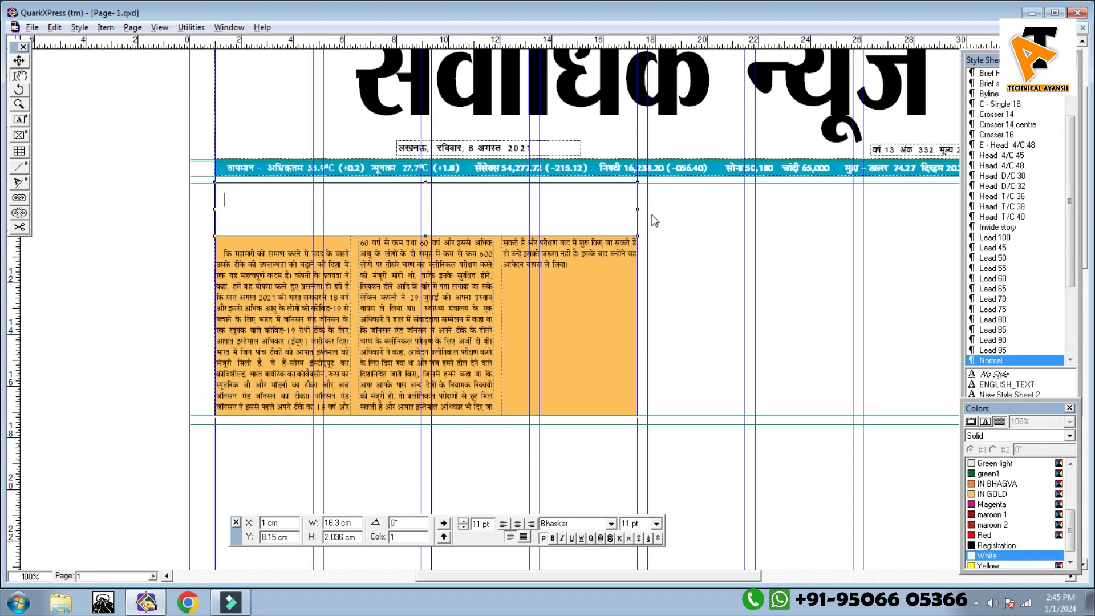
key("ctrl+v")
Apply the Head D/C 30 style sheet to the headline and shorten its box to about 1.27 cm high
left_click(1020, 247)
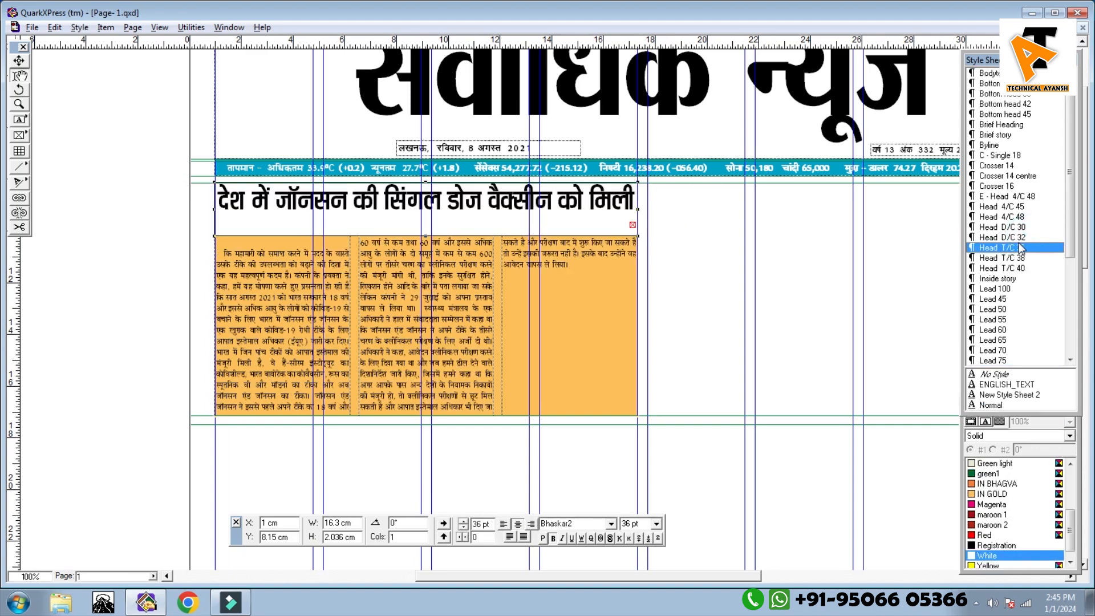
left_click(1047, 228)
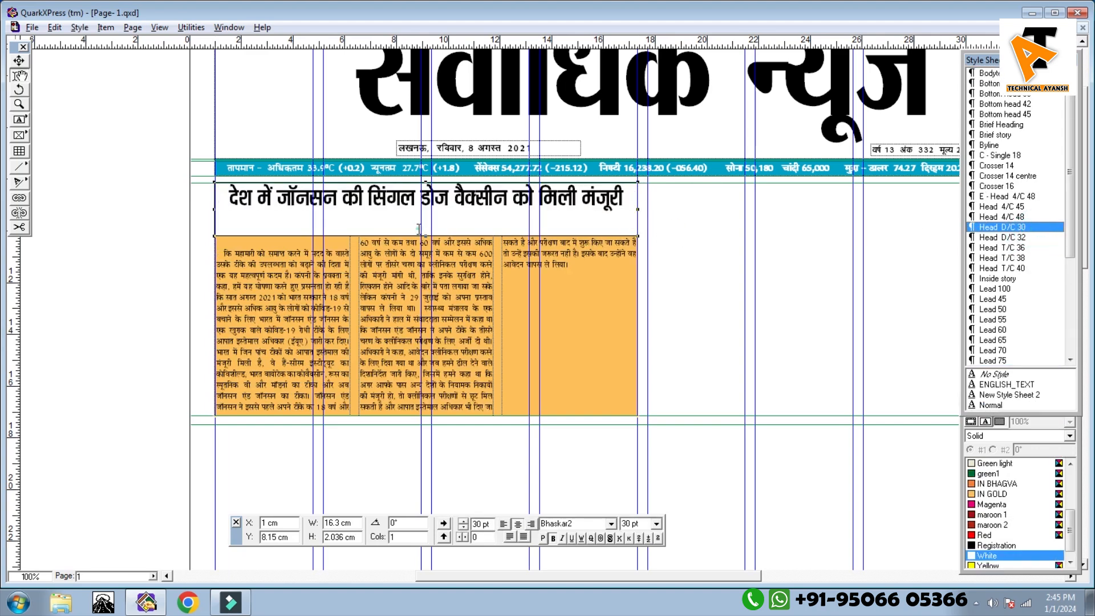
left_click_drag(425, 235, 425, 215)
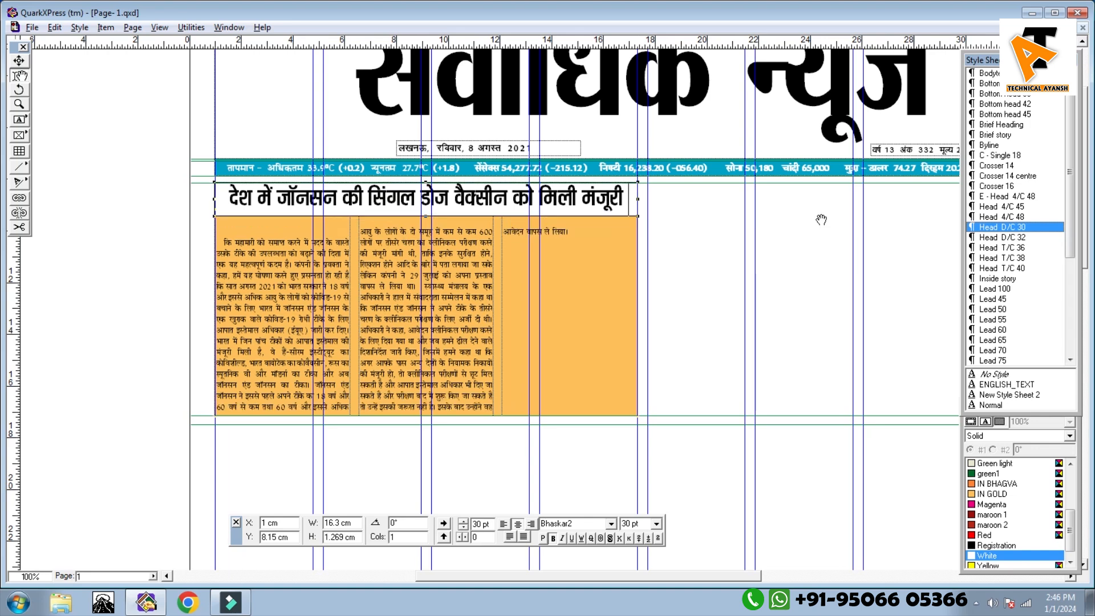
Apply the Head D/C 32 style sheet to the headline and condense its text to fit on one line
left_click(1002, 237)
key("ctrl+a")
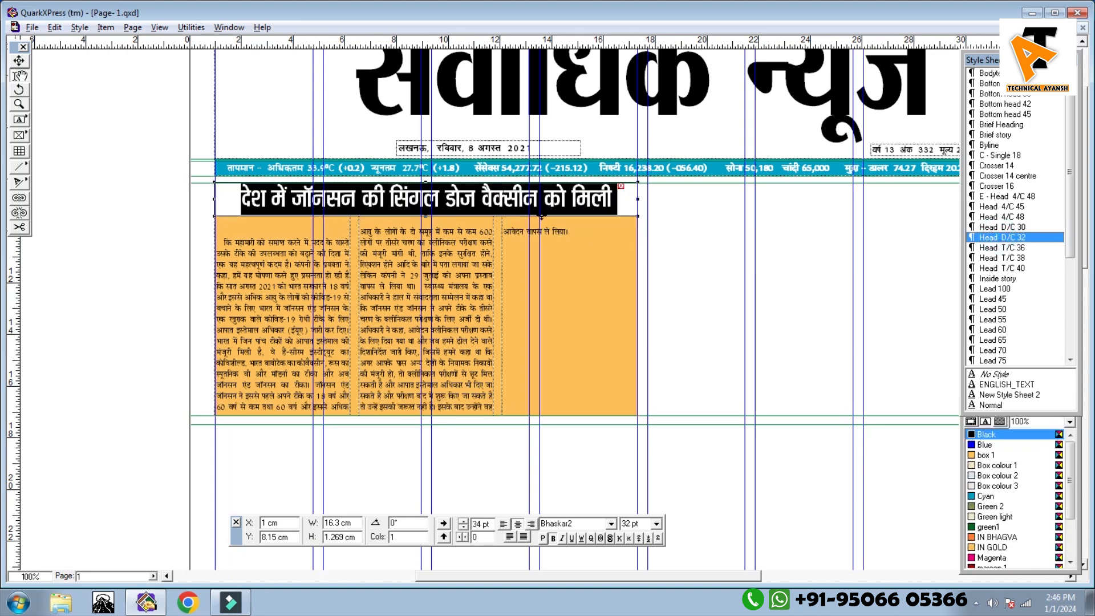
key("ctrl+alt+[")
Delete the empty line at the beginning of the gold box's story text
left_click(231, 239)
left_click(232, 228)
key("Delete")
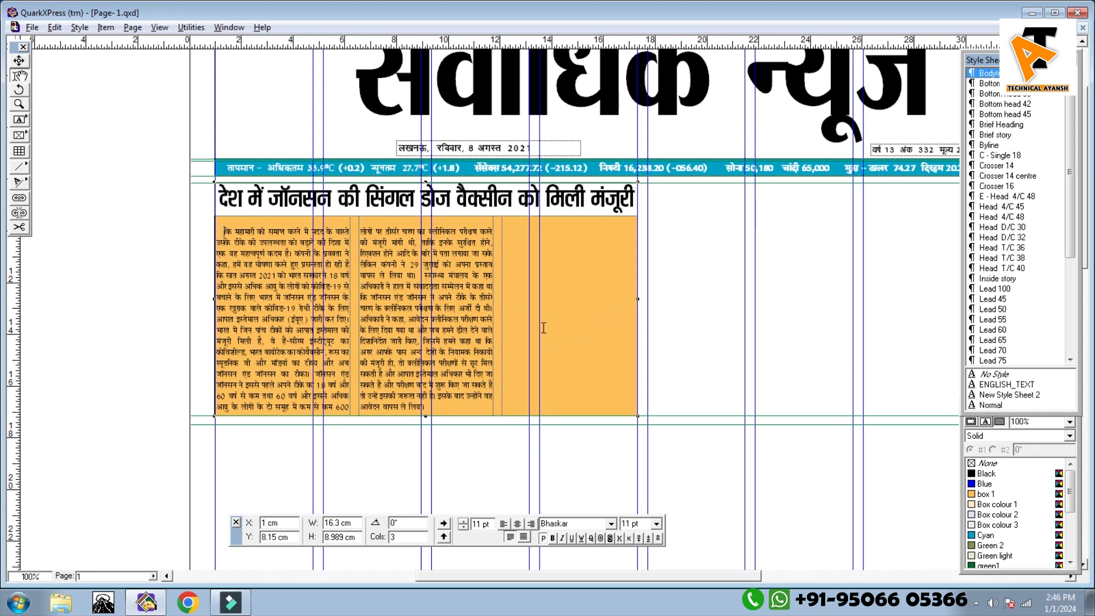
Change the gold story text box to a 4-column layout
double_click(399, 537)
type("4")
key("Return")
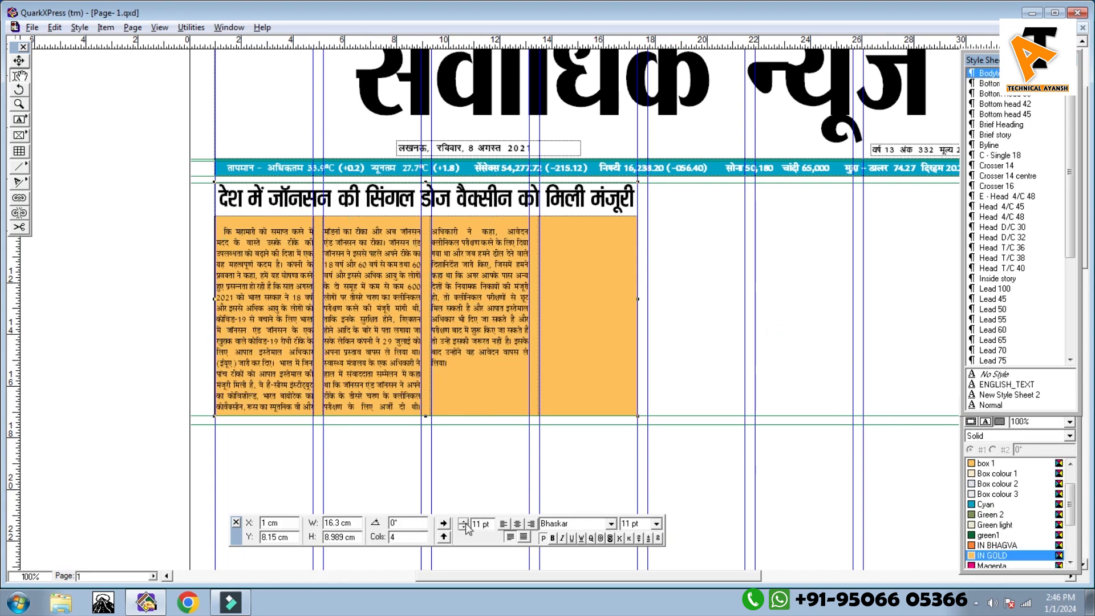
Set the tracking of a multi-line passage in the middle of the story's second column to 10
left_click(407, 311)
key("ctrl+plus")
scroll(357, 302, "up", 5)
left_click_drag(341, 242, 349, 431)
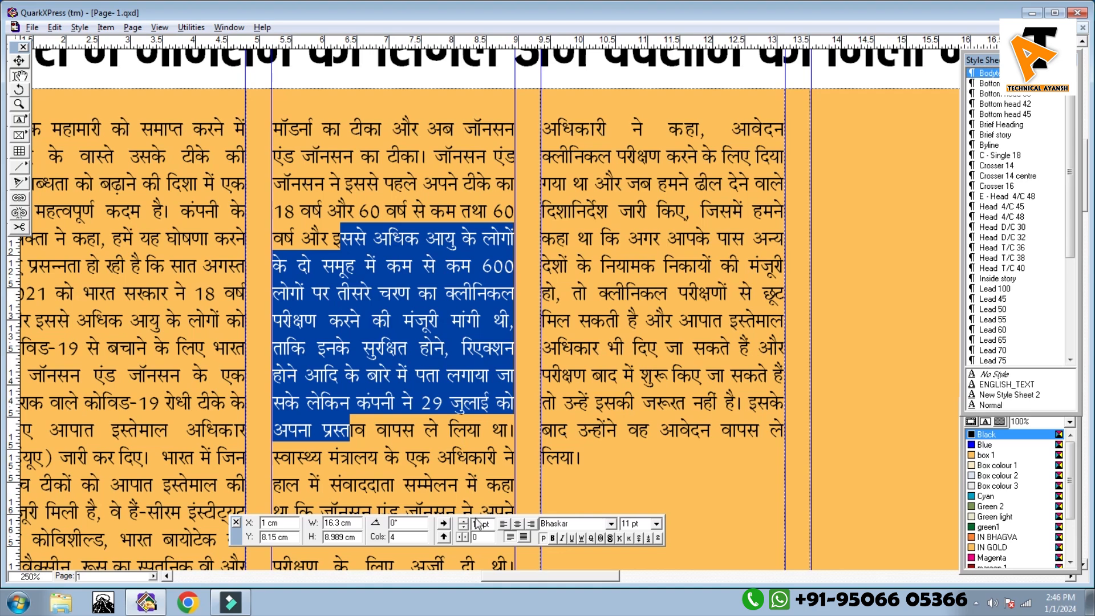
left_click_drag(491, 525, 468, 526)
key("Tab")
key("Return")
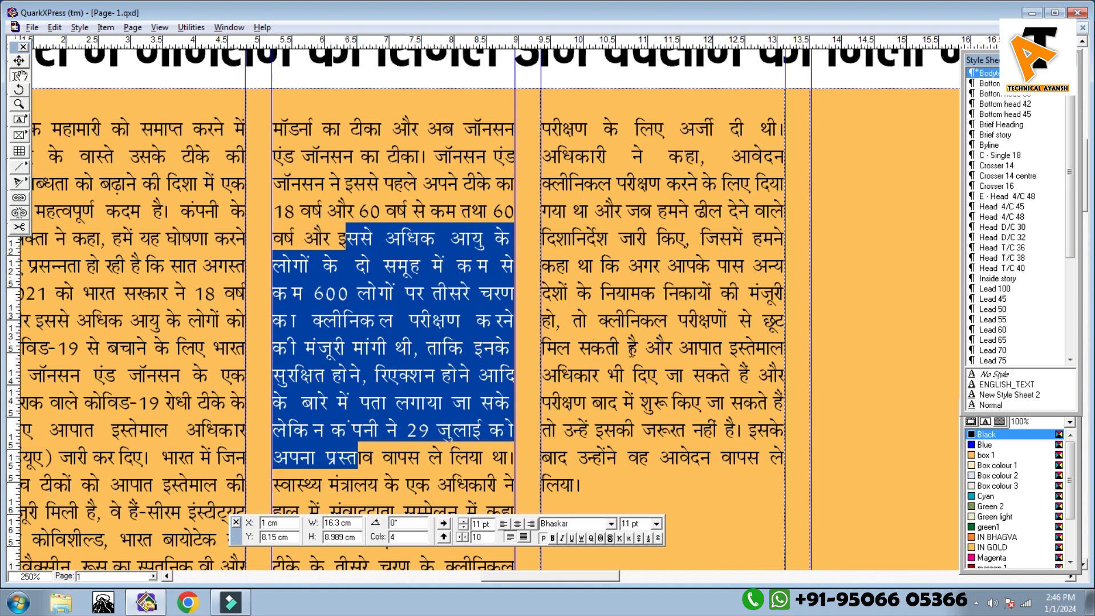
Undo the tracking change on the second-column passage
key("ctrl+z")
key("ctrl+z")
key("ctrl+z")
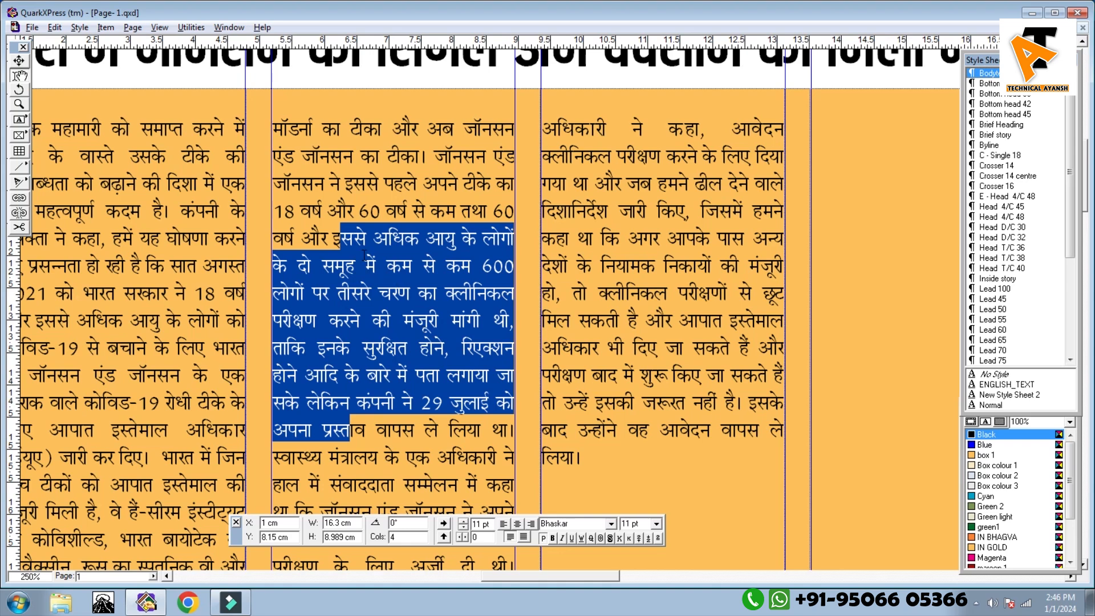
Try a tracking value of 10 on the entire story text, and undo it
scroll(363, 254, "down", 3)
left_click(593, 402)
left_click_drag(588, 417, 72, 171)
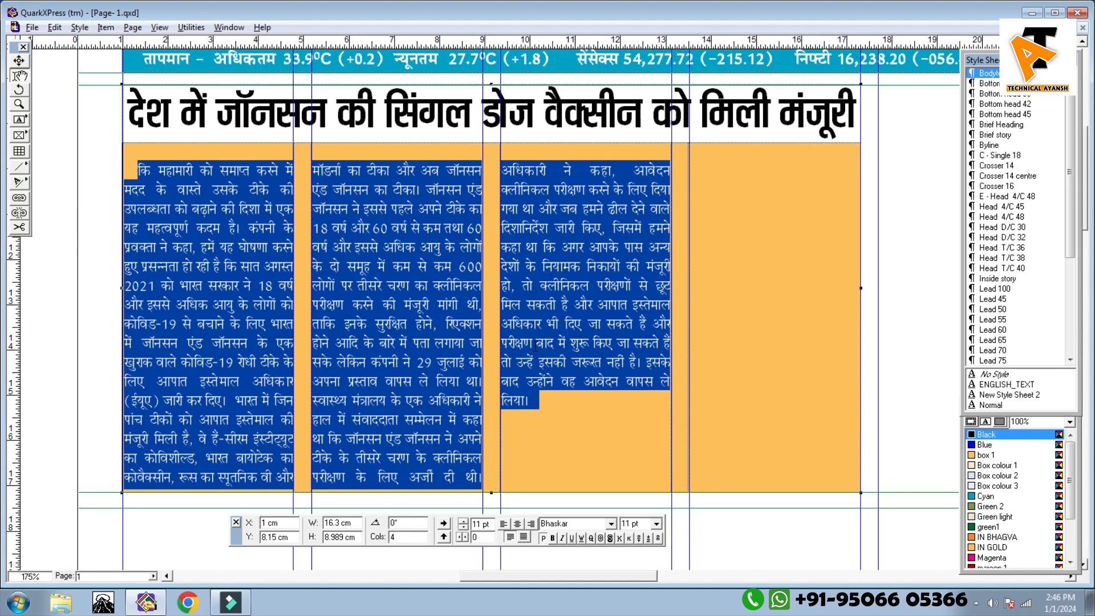
double_click(483, 538)
type("10")
key("Return")
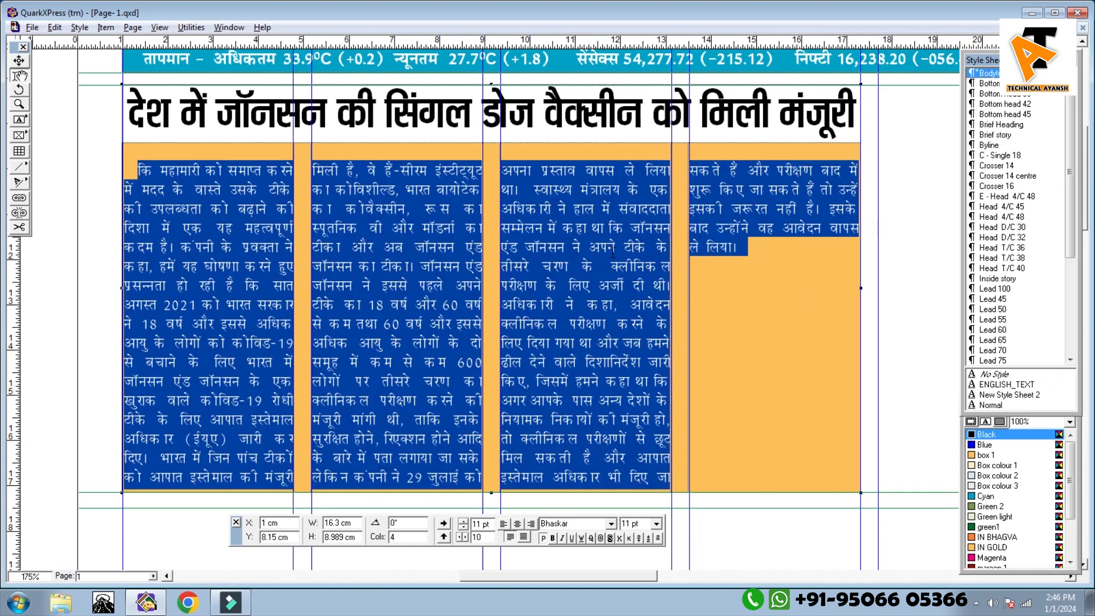
key("ctrl+z")
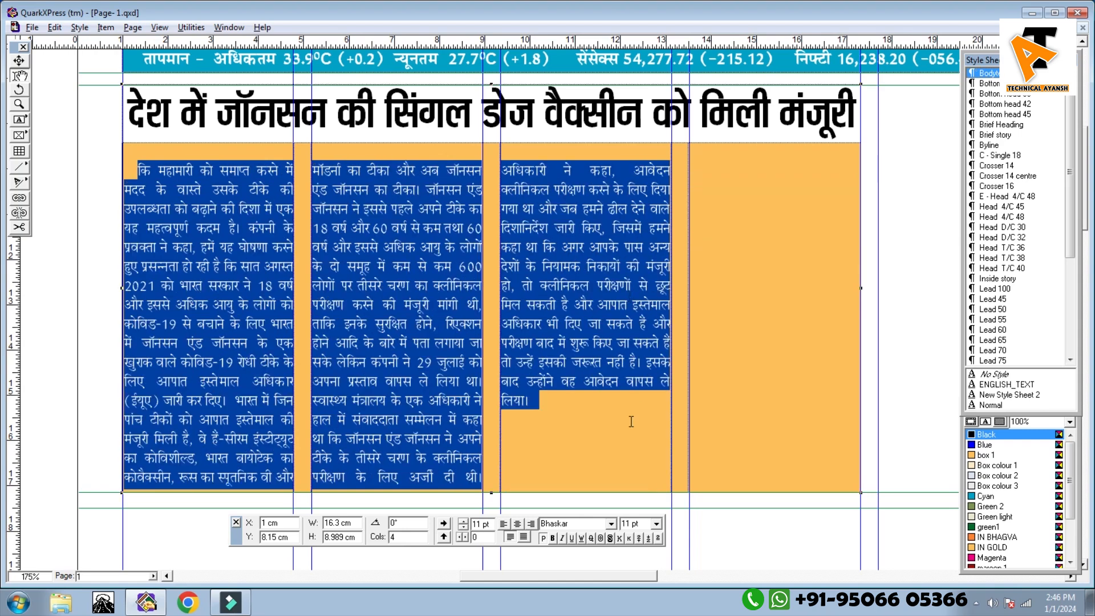
Try left, centred and right alignment on the story text
left_click(617, 382)
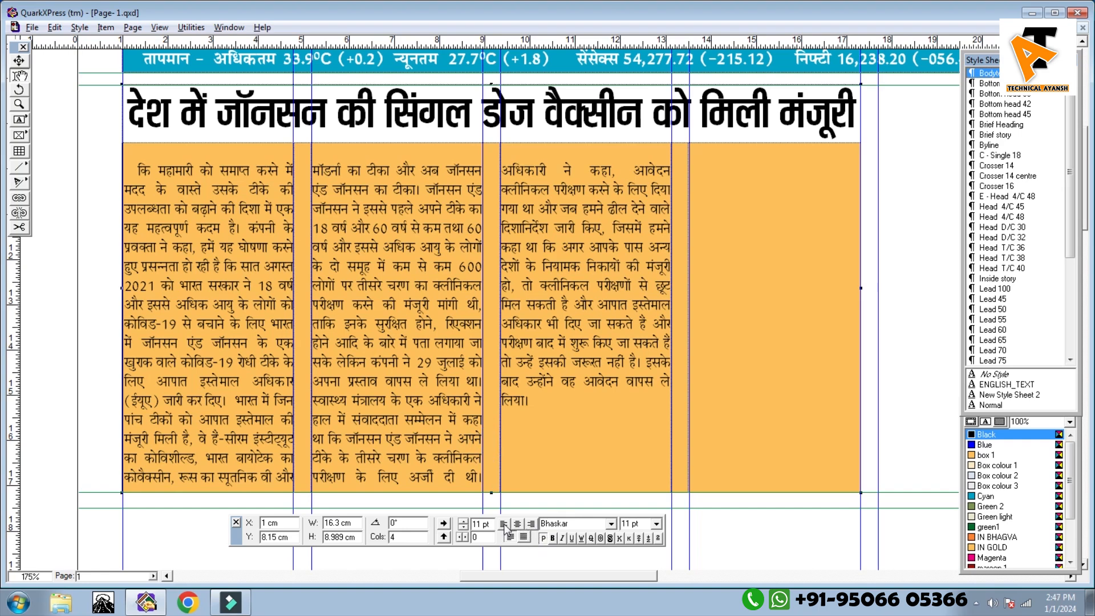
key("ctrl+a")
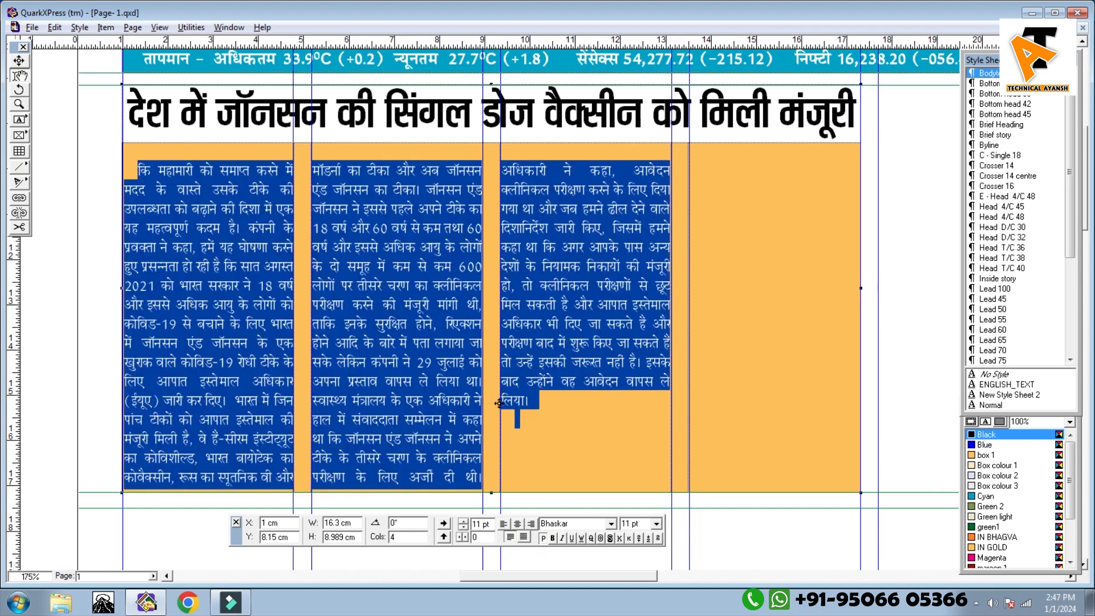
left_click(504, 526)
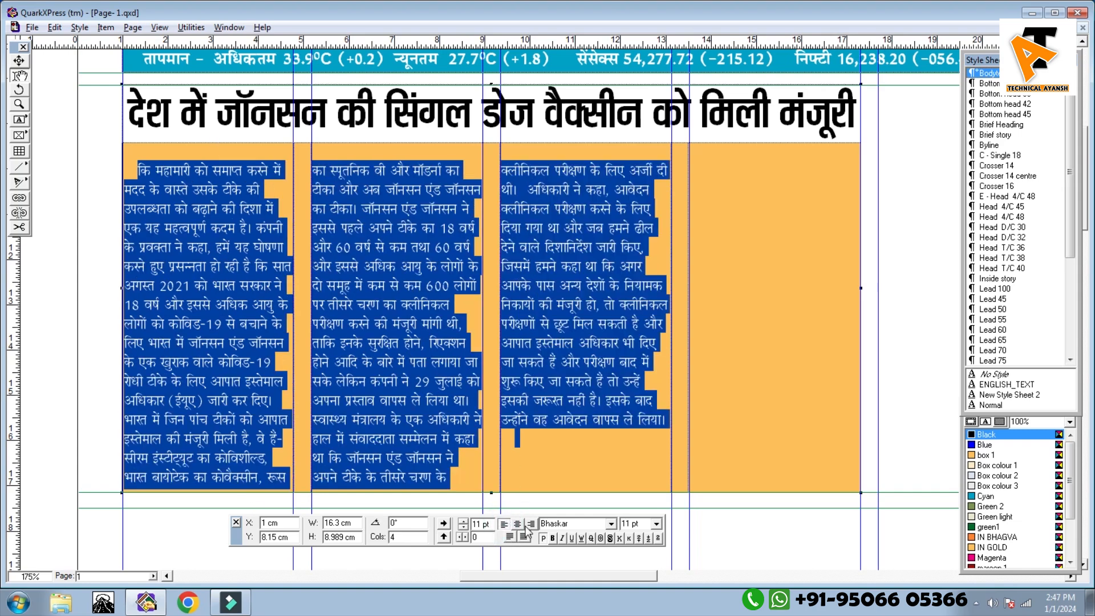
left_click(517, 523)
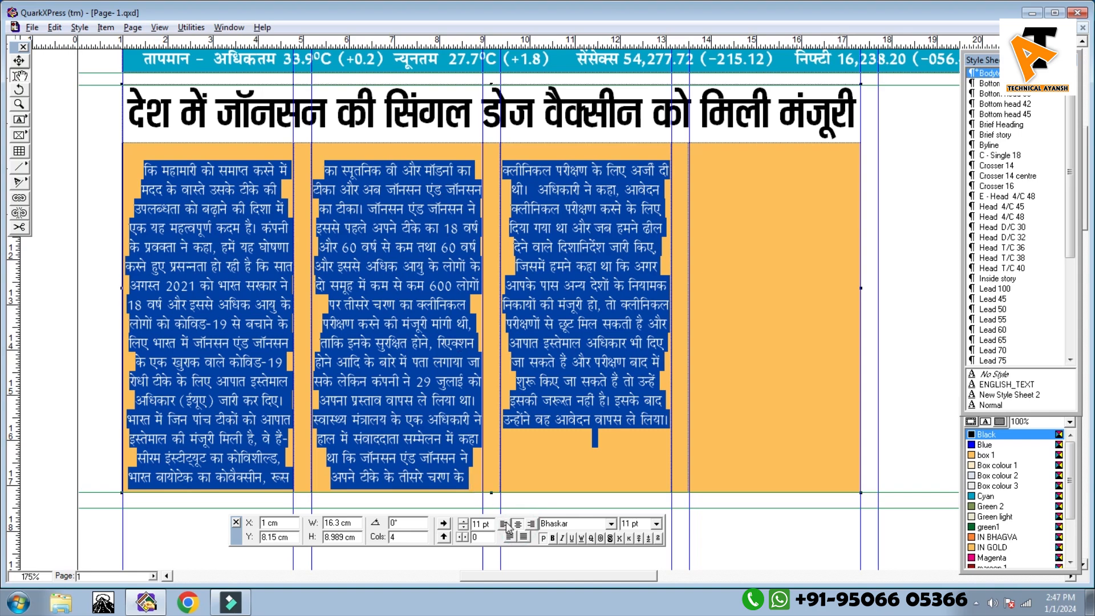
left_click(502, 420)
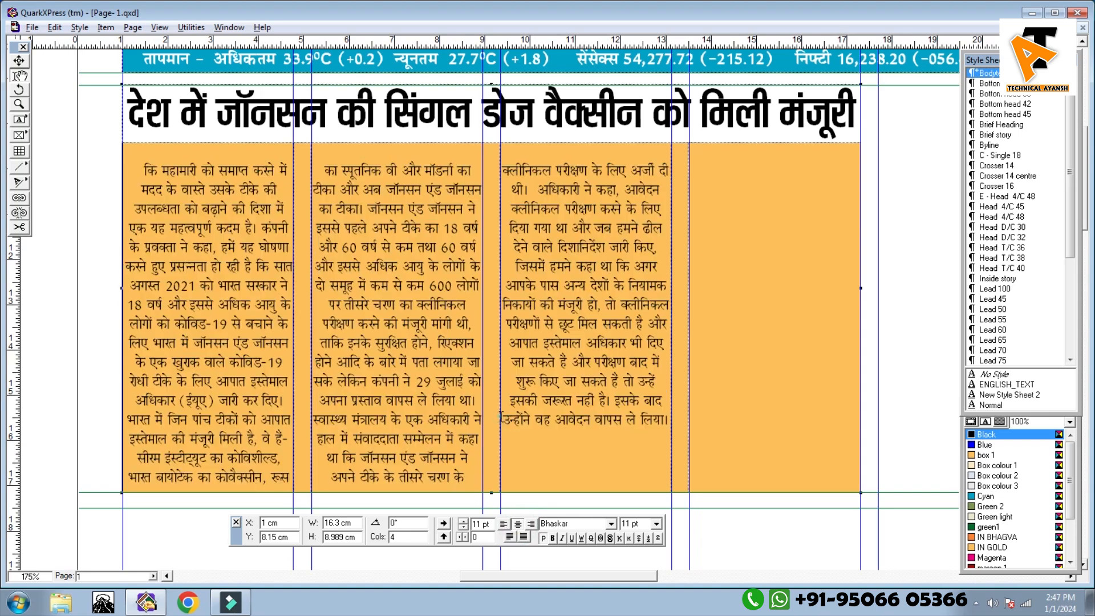
left_click(530, 524)
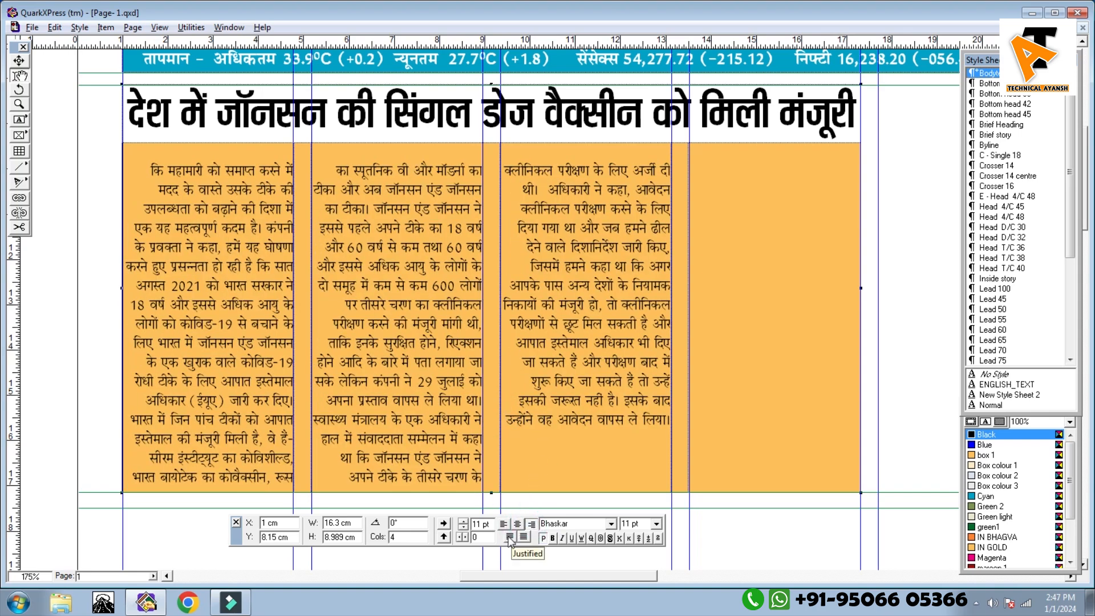
Try justified and forced alignment on the story text, and leave it set to Justified
left_click(510, 537)
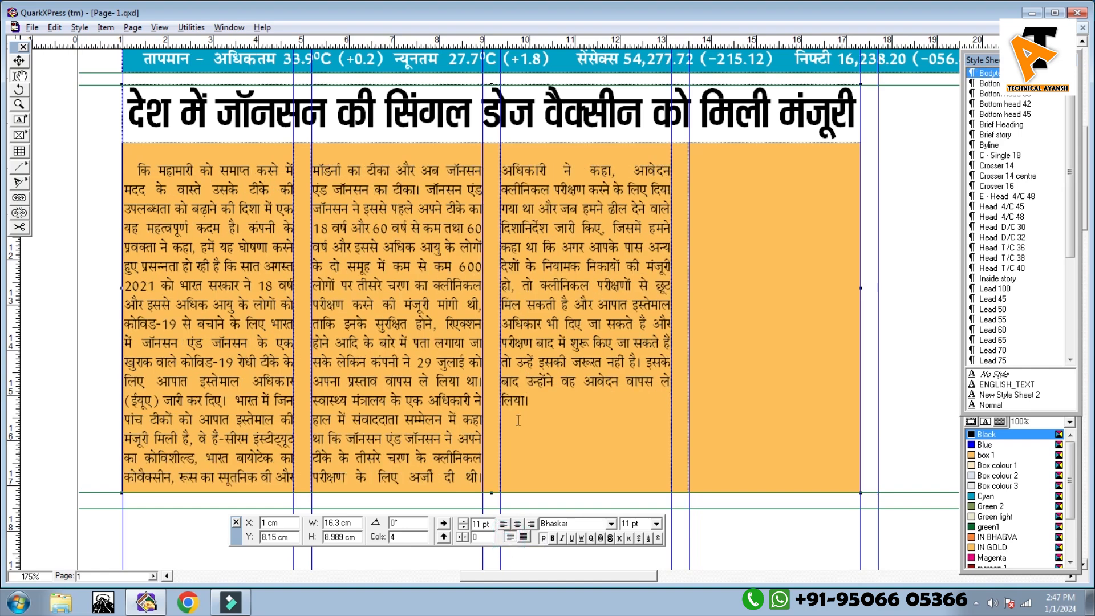
left_click(525, 539)
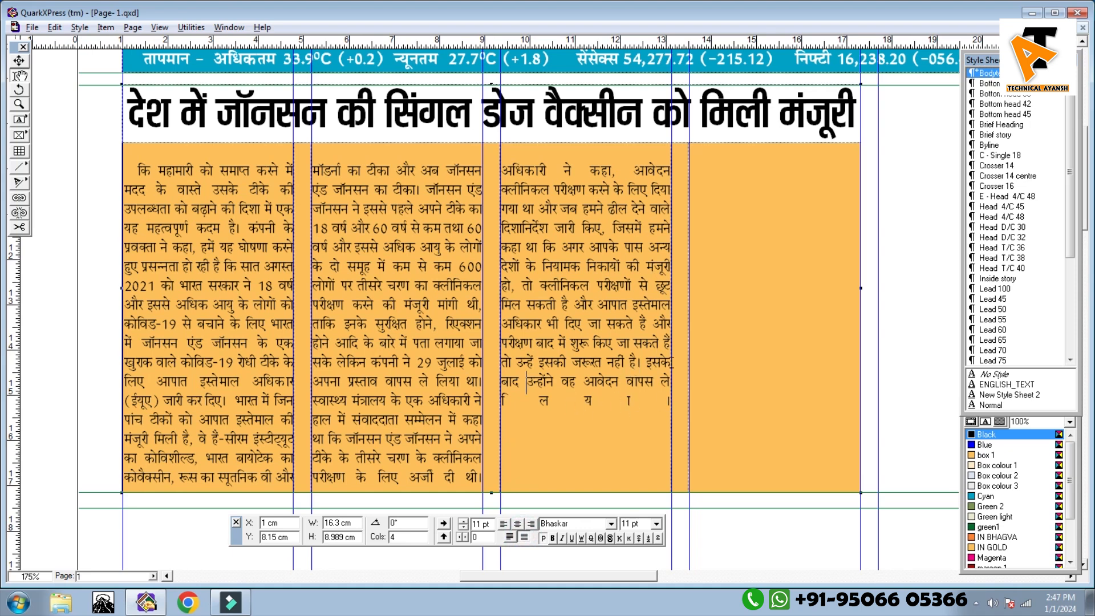
left_click(510, 536)
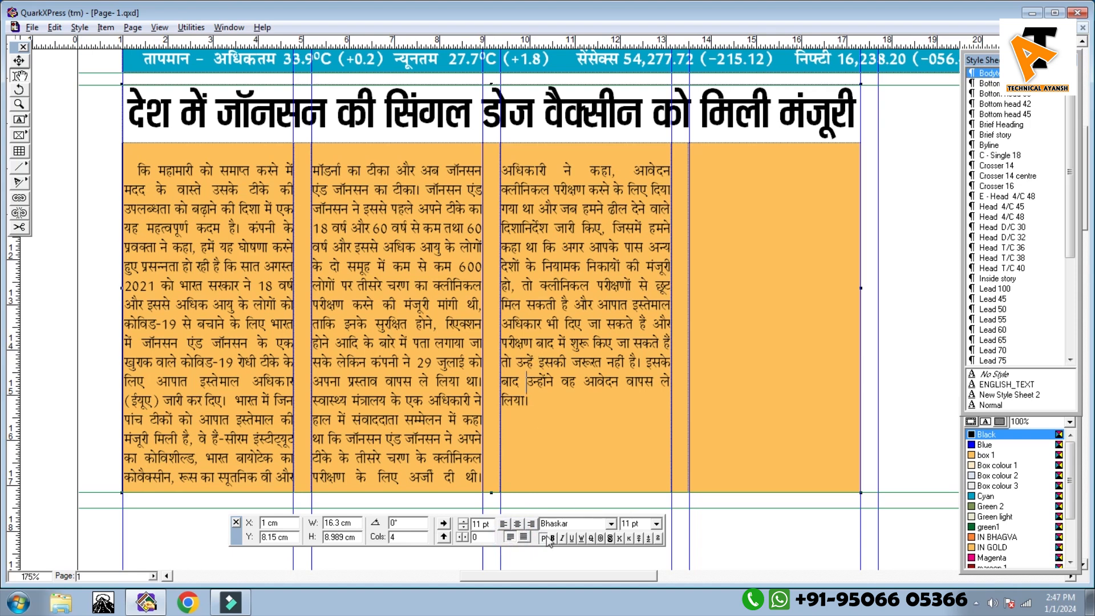
Change the font of the entire story text to Bhaskar1
double_click(576, 520)
left_click(542, 412)
key("ctrl+a")
left_click(398, 335, "ctrl")
left_click_drag(399, 336, 686, 338)
left_click(610, 523)
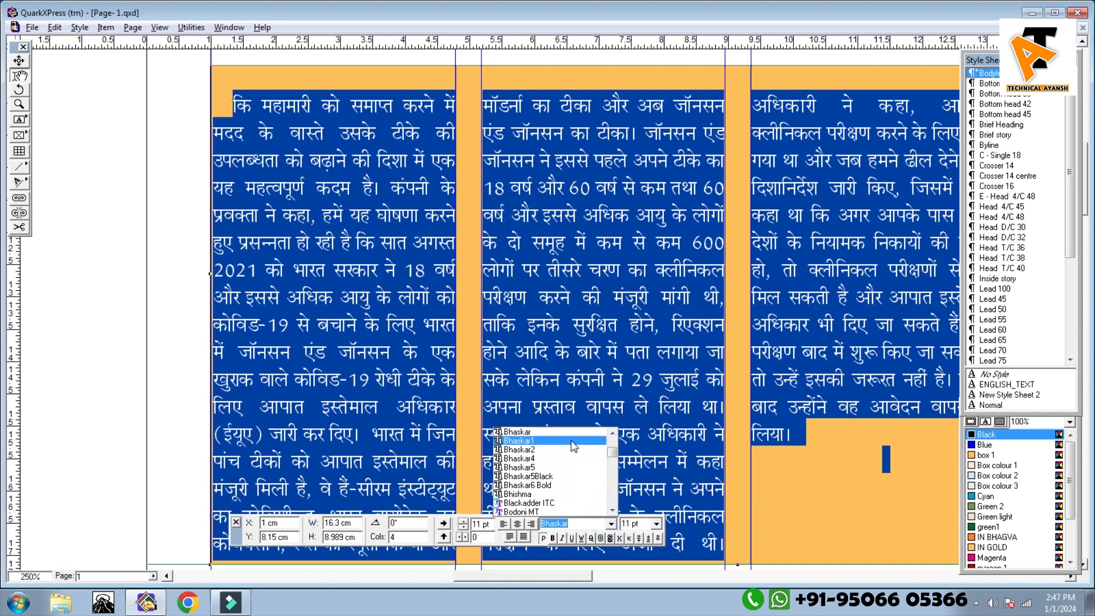
left_click(572, 442)
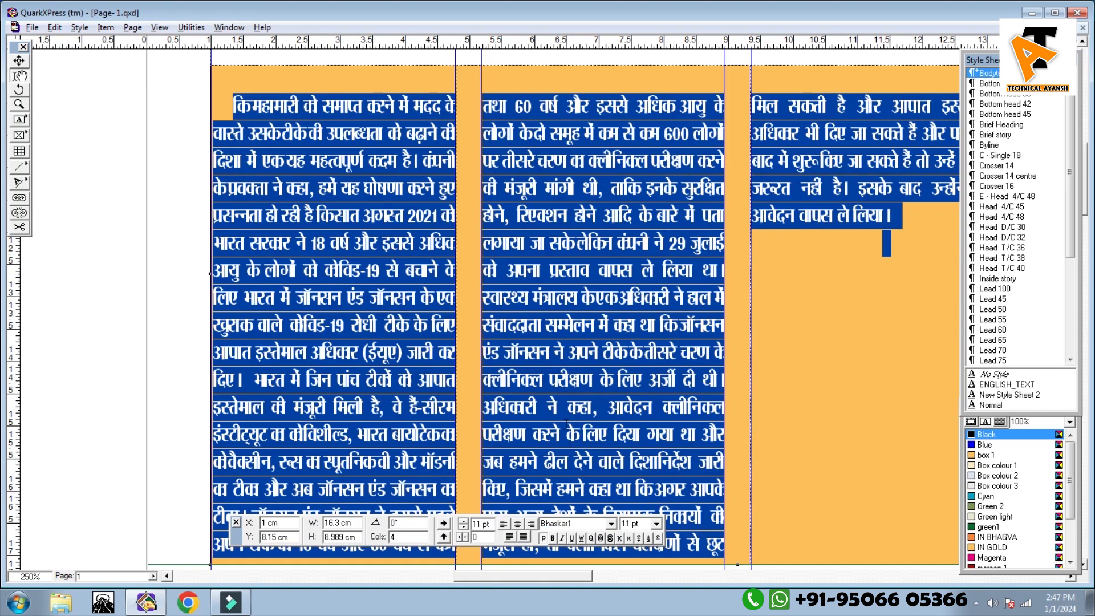
Change the font of the entire story text to Bhaskar2
double_click(634, 353)
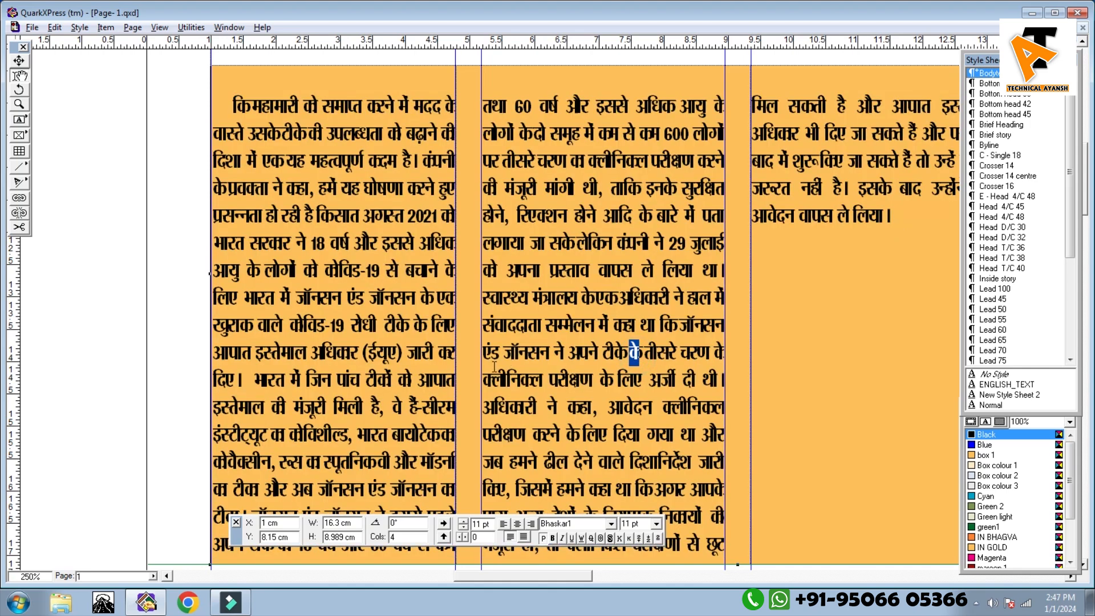
key("ctrl+a")
left_click(612, 527)
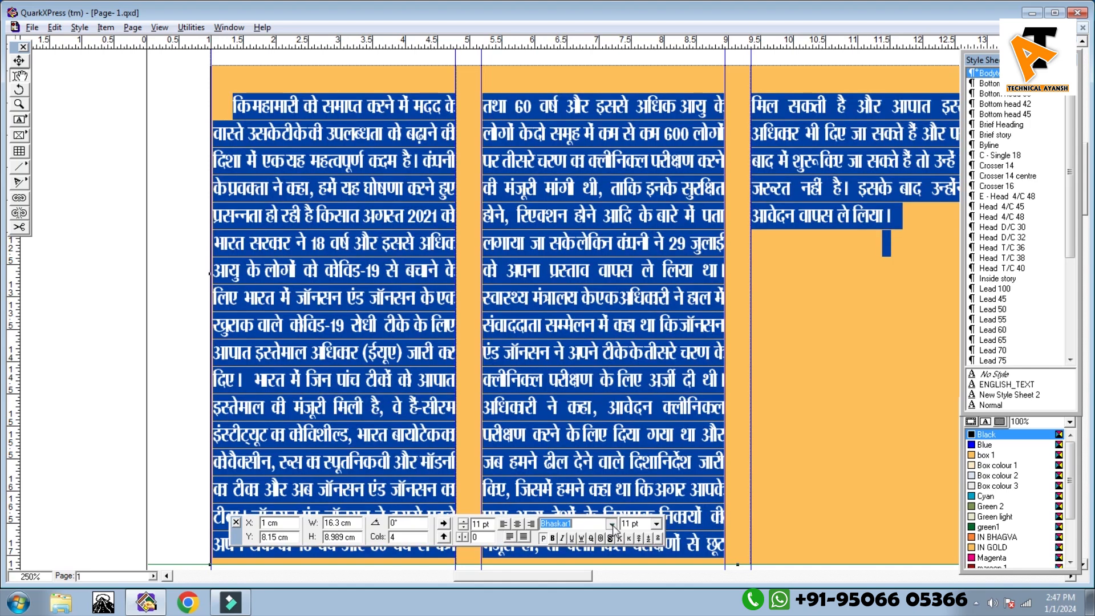
left_click(612, 524)
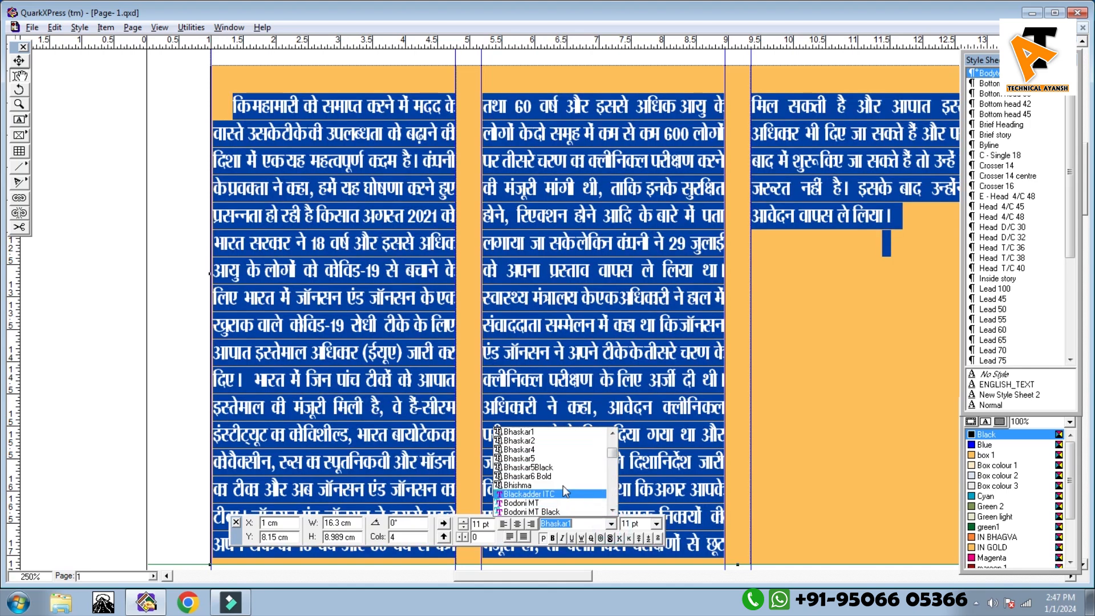
left_click(557, 441)
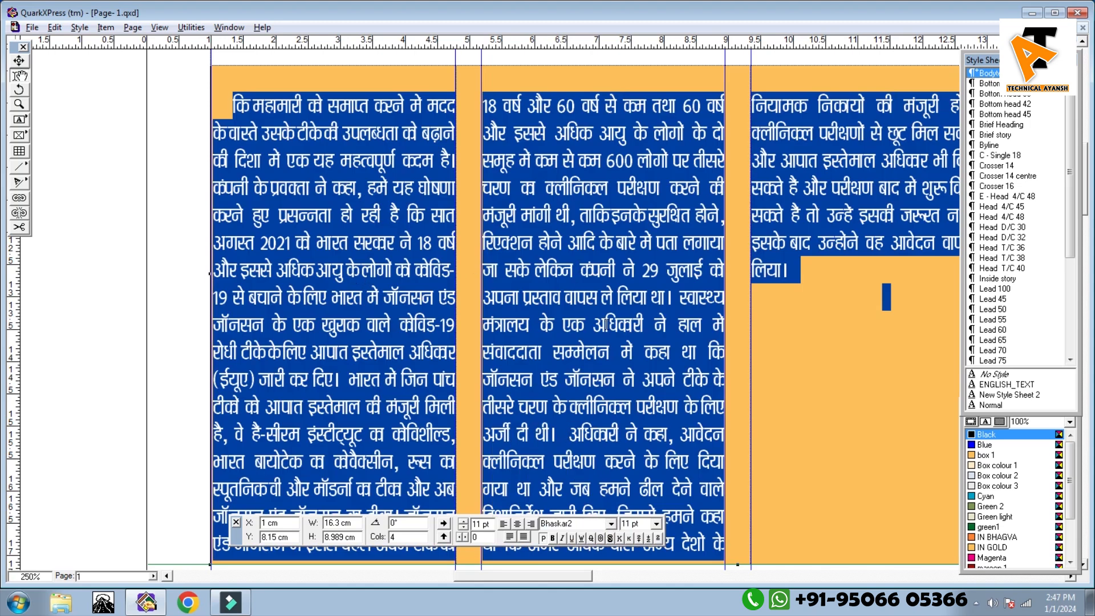
Try the Bhaskar5 and Bhaskar6 Bold fonts on the entire story text, and leave it set to Bhaskar
left_click(611, 524)
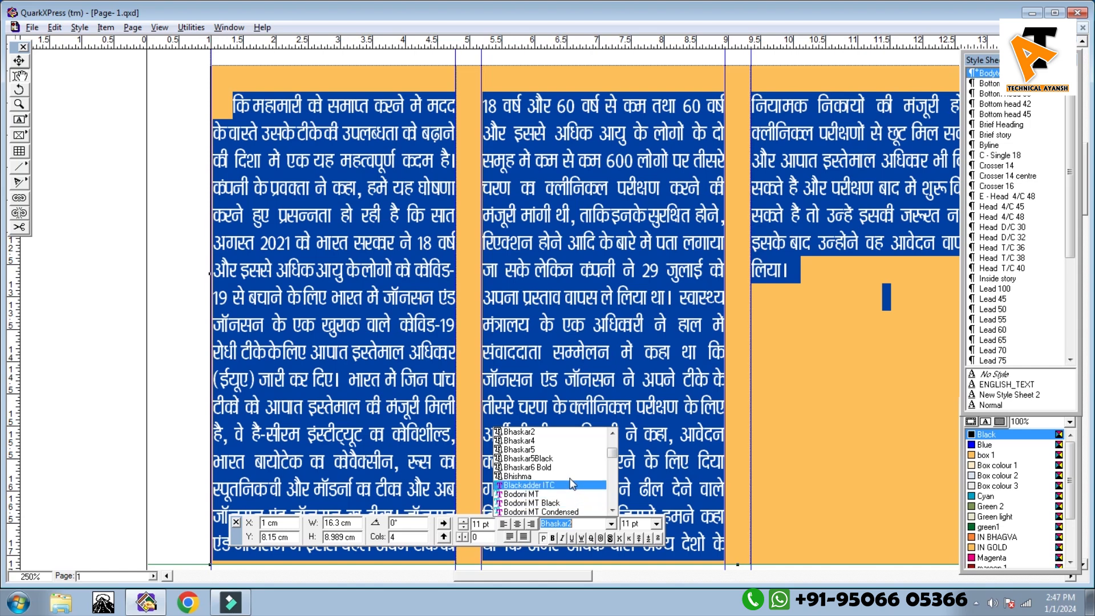
left_click(561, 449)
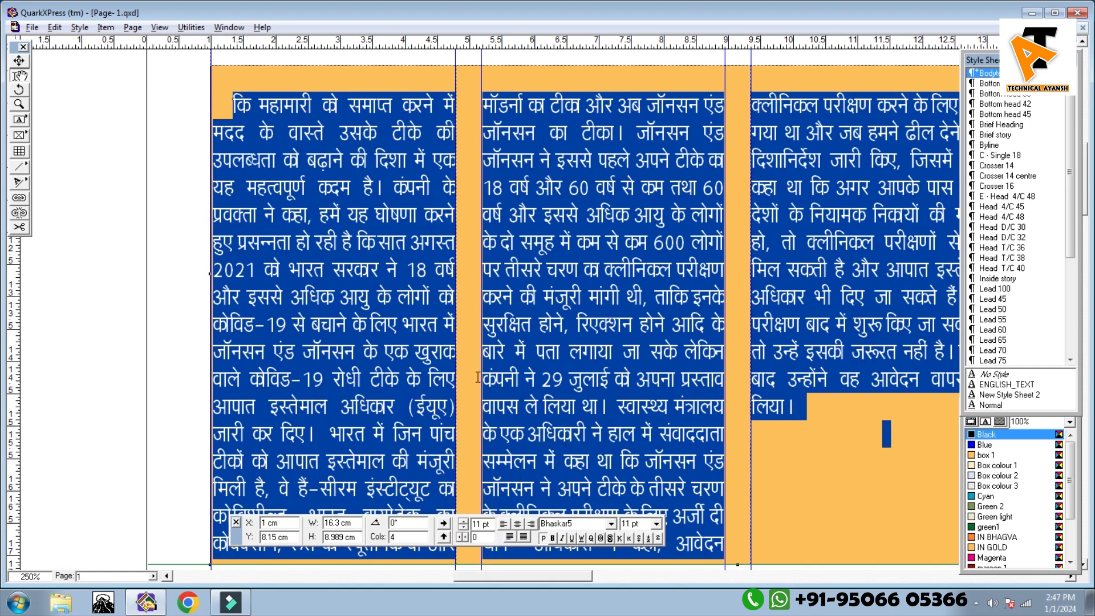
left_click(611, 524)
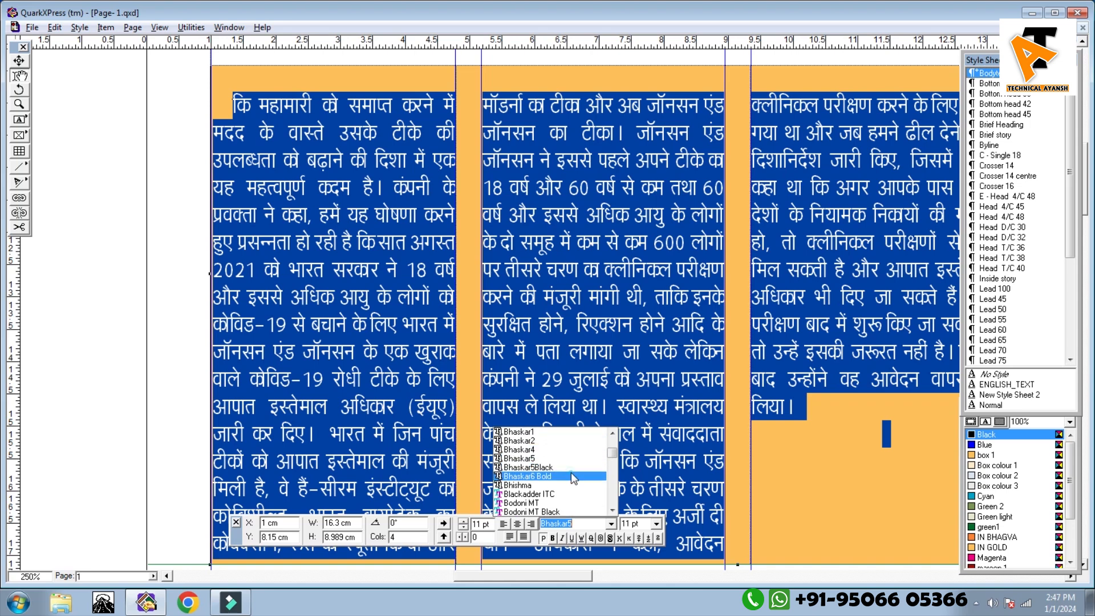
left_click(570, 472)
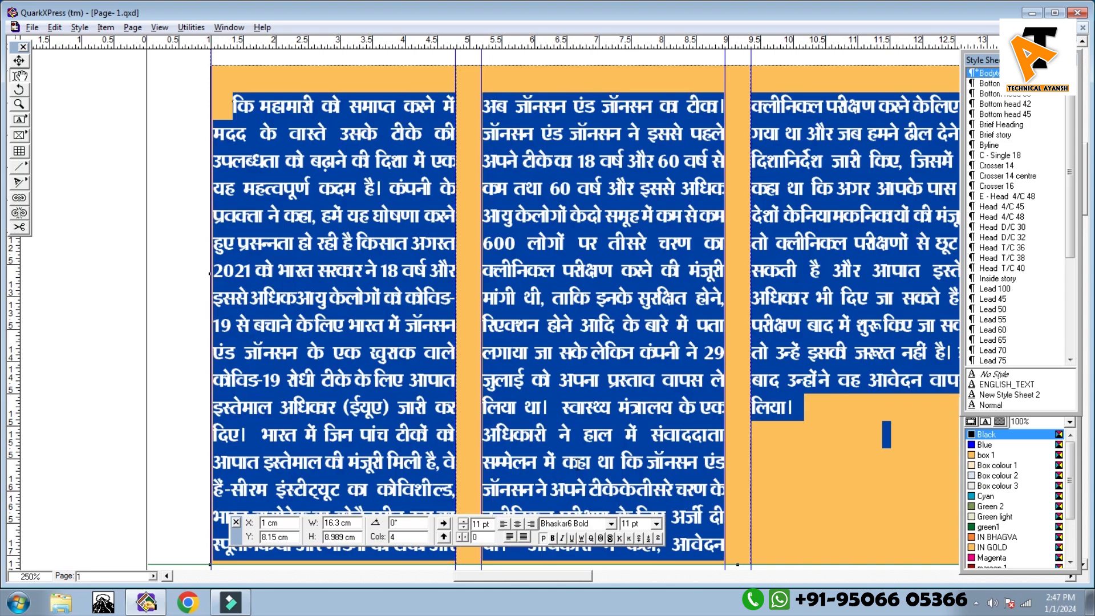
left_click(611, 524)
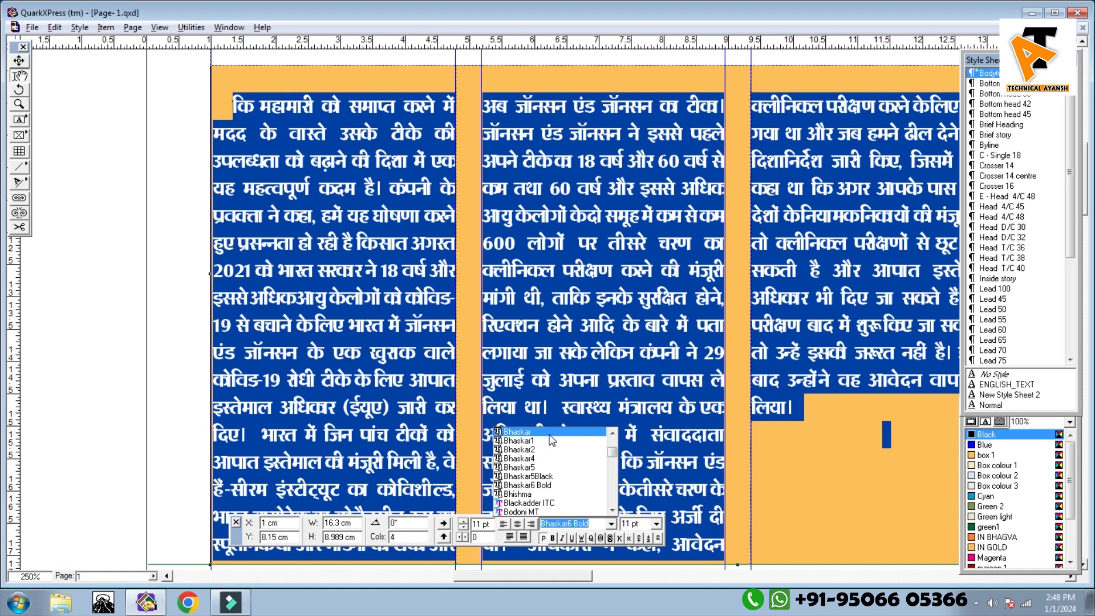
left_click(551, 432)
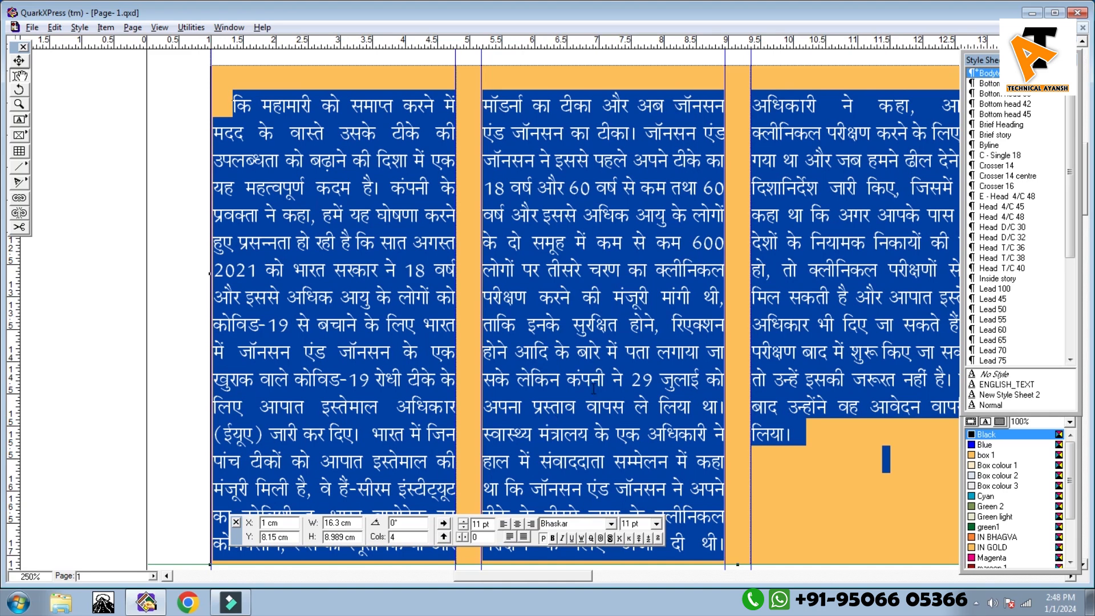
Try font sizes of 12 pt and 18 pt on the story text, and leave it set to 24 pt
double_click(640, 525)
left_click(656, 524)
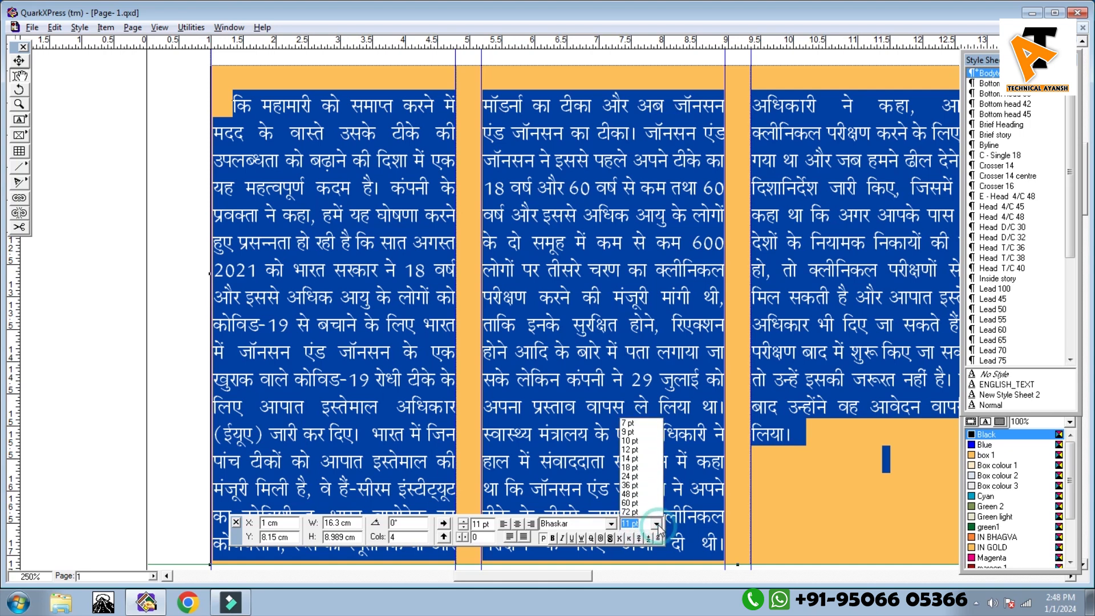
left_click(647, 452)
left_click(657, 523)
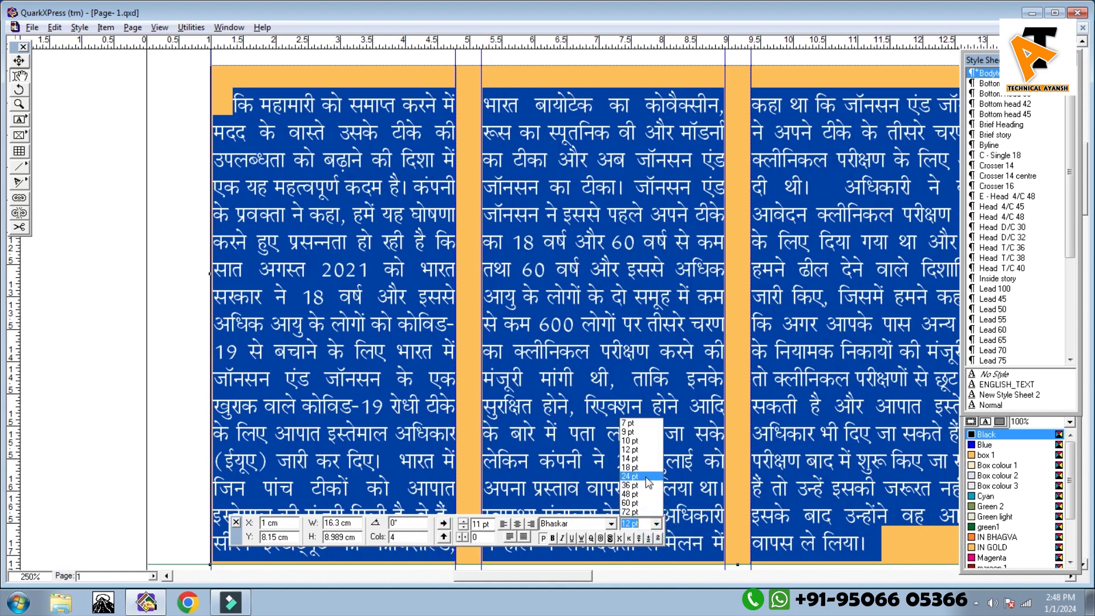
left_click(650, 467)
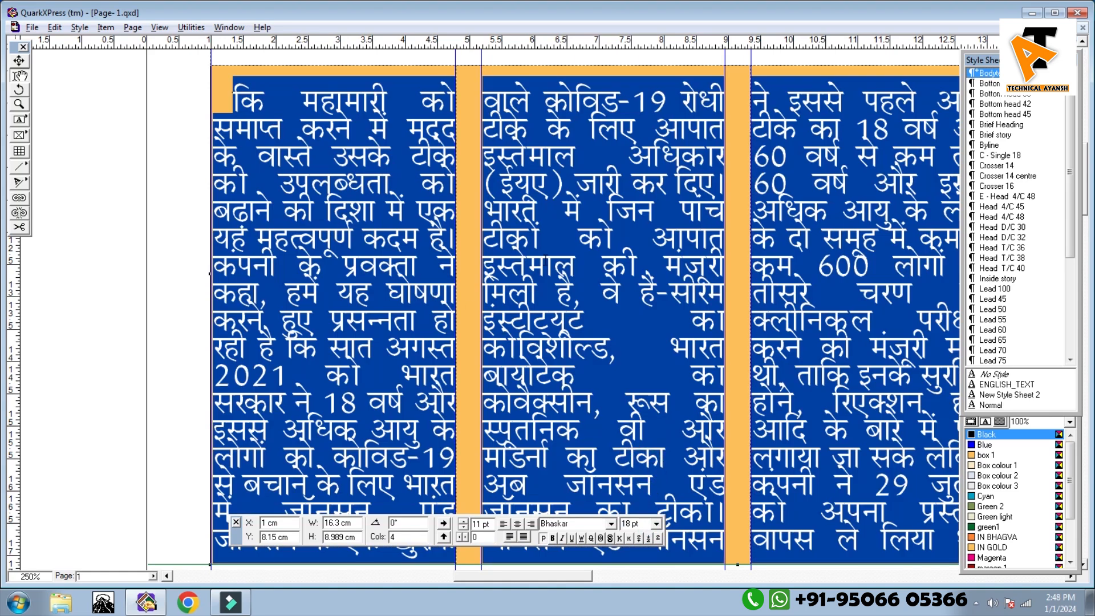
left_click(656, 523)
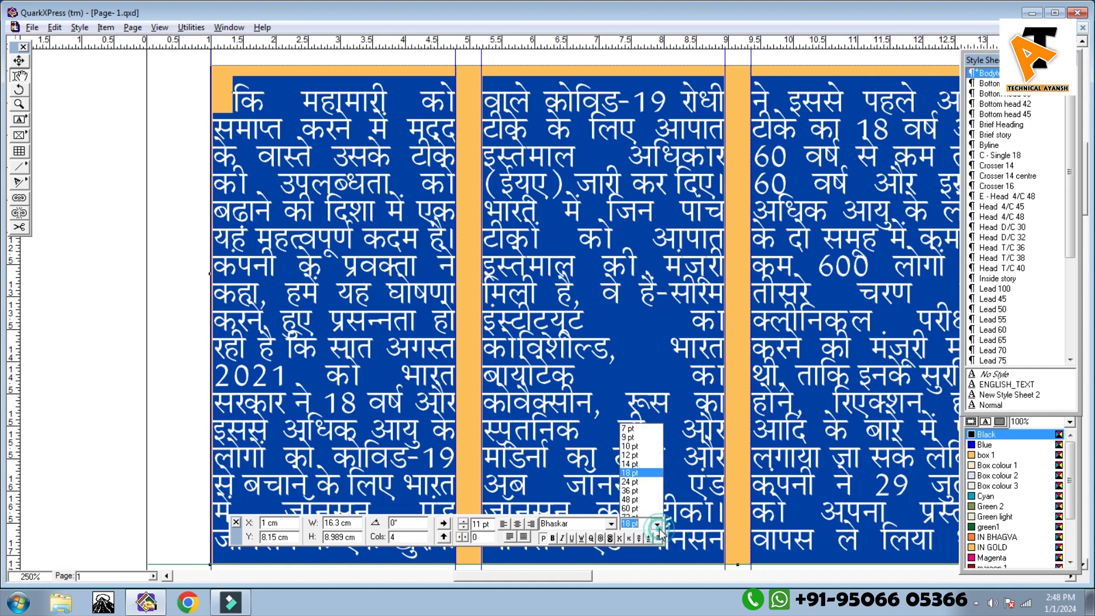
left_click(643, 476)
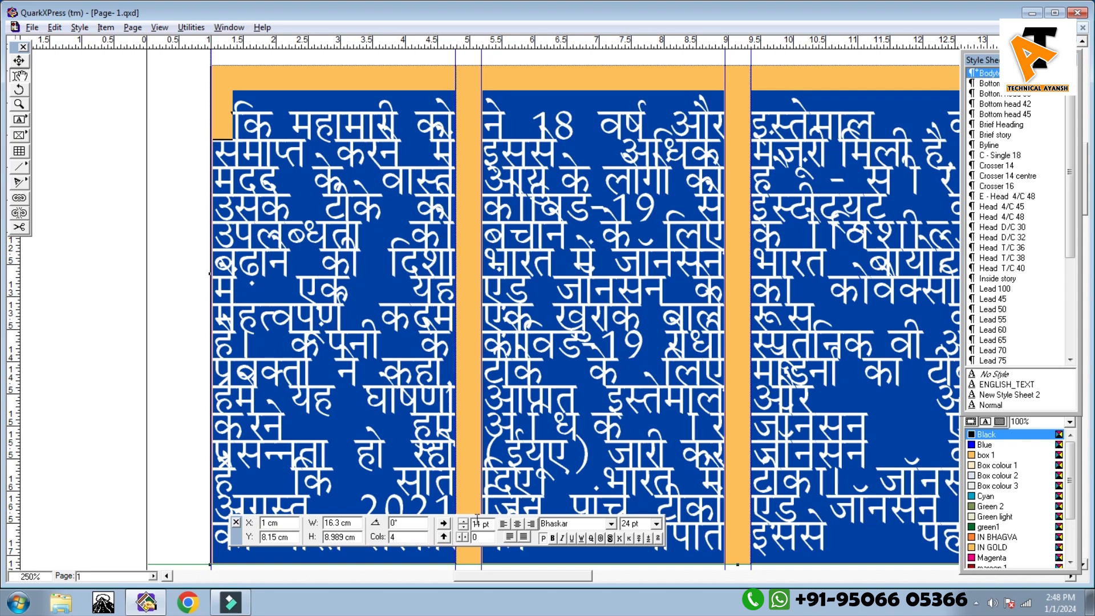
Set the leading of the entire story text to 24 pt
double_click(478, 523)
type("24")
key("Return")
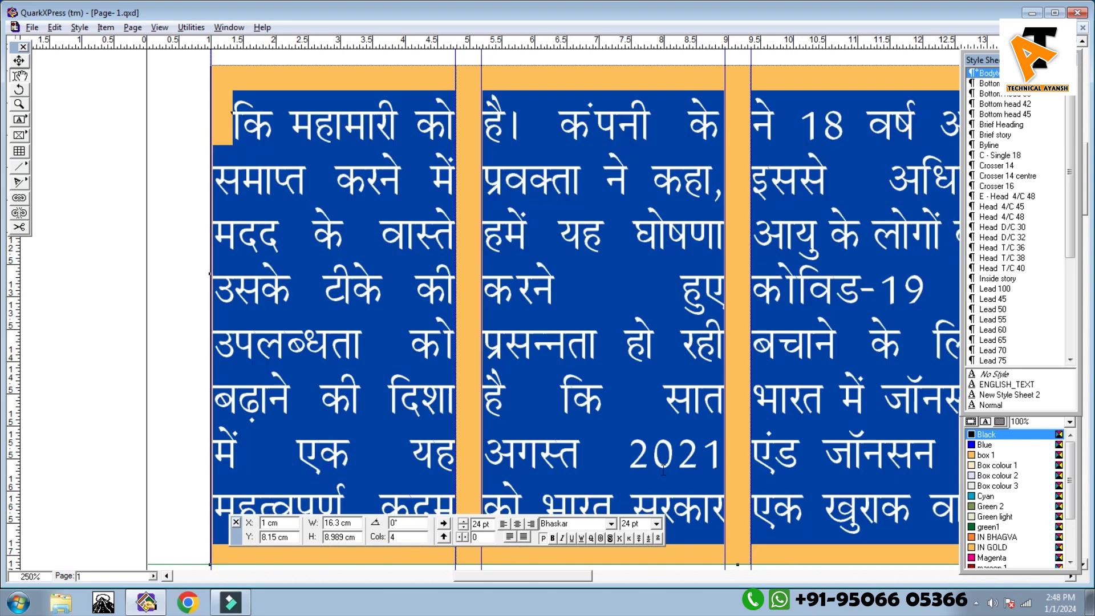
left_click(562, 313)
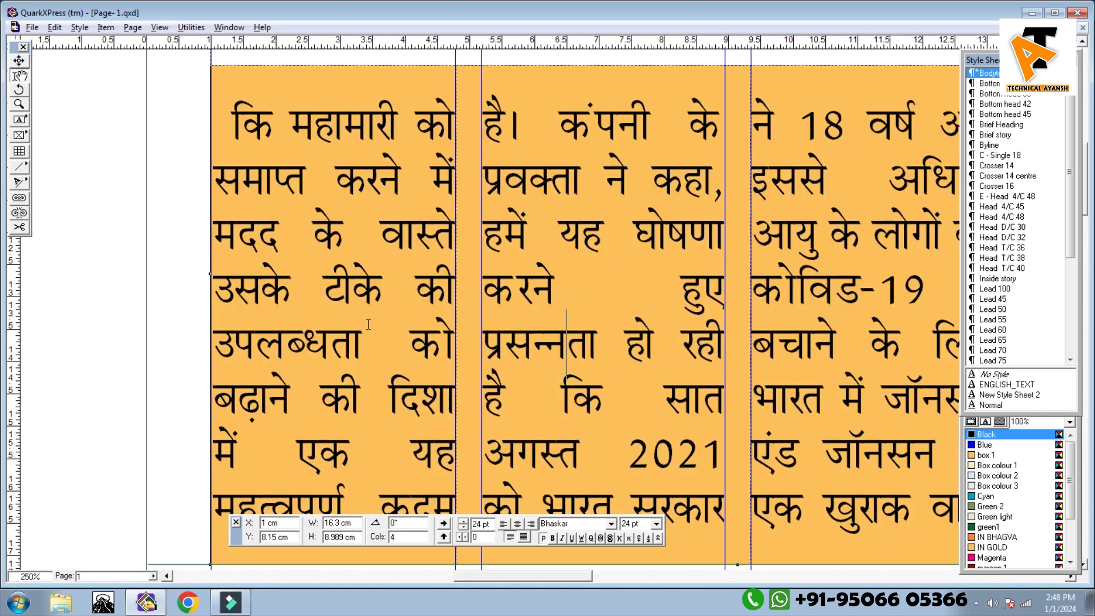
Apply the Normal paragraph style sheet to the entire story text
key("ctrl+a")
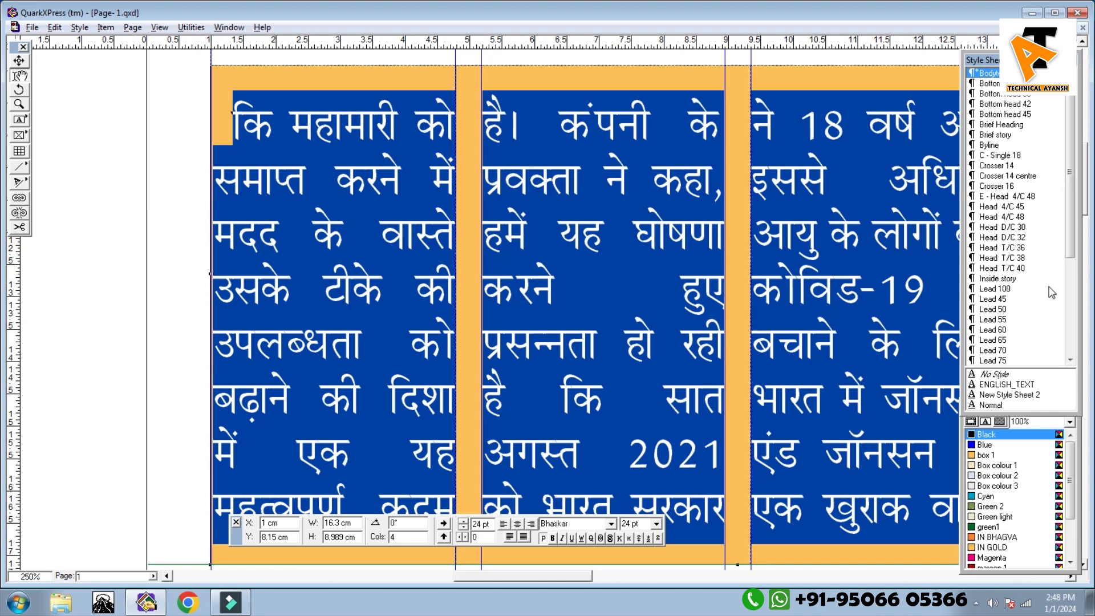
scroll(1071, 231, "down", 5)
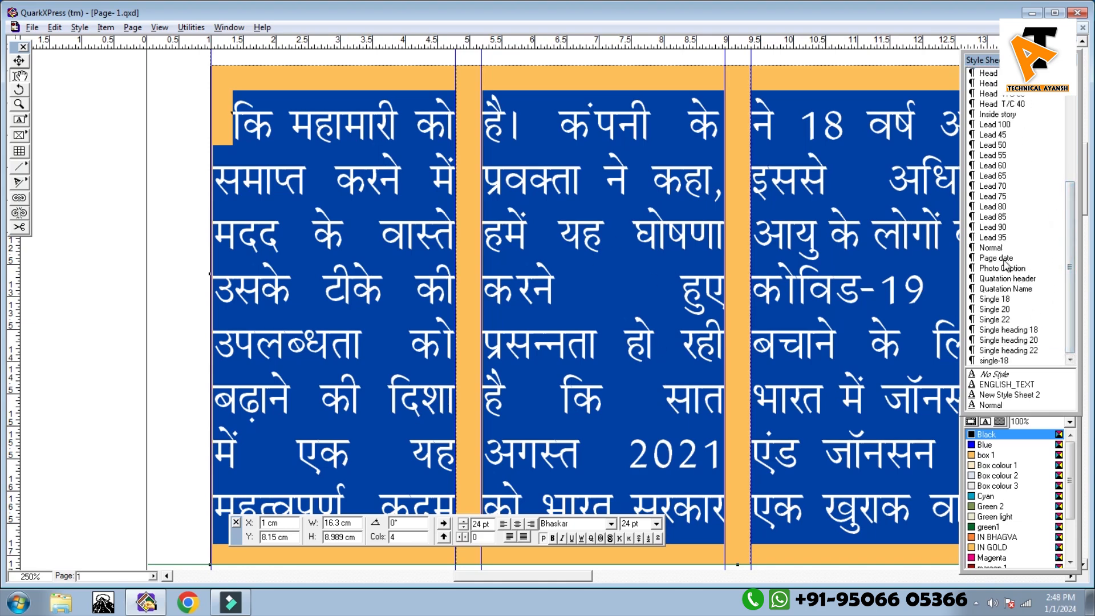
left_click(990, 248)
left_click(326, 249)
Apply bold, italic and underline to the second-column line that contains "29 जुलाई"
left_click(306, 229, "ctrl")
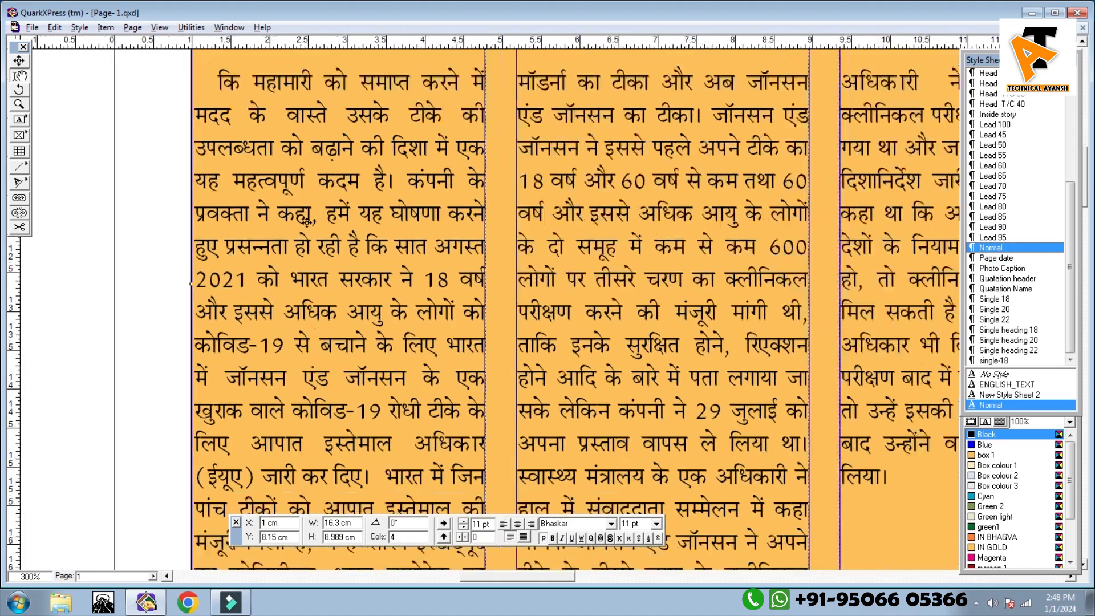
left_click_drag(356, 218, 357, 286)
left_click_drag(626, 360, 601, 279)
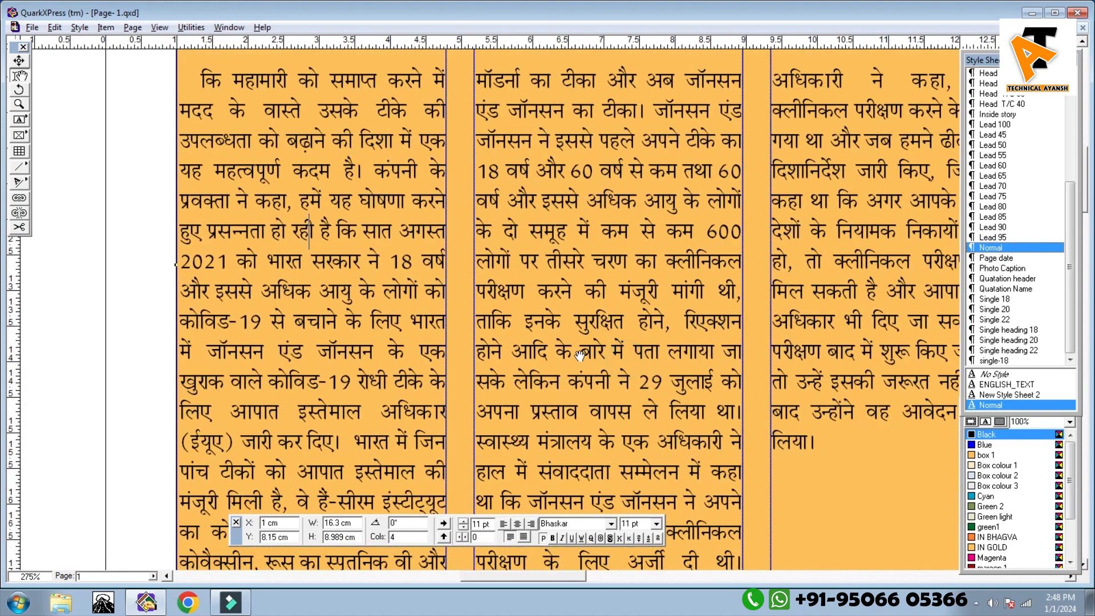
left_click(567, 396)
key("ctrl+a")
left_click(522, 399)
left_click_drag(477, 381, 748, 383)
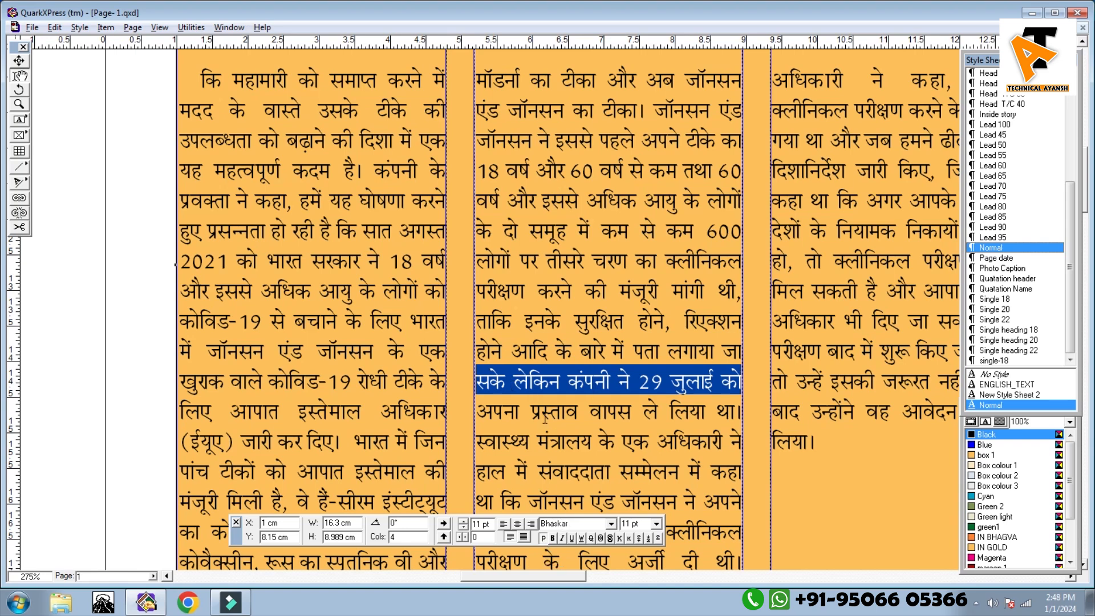
left_click(552, 538)
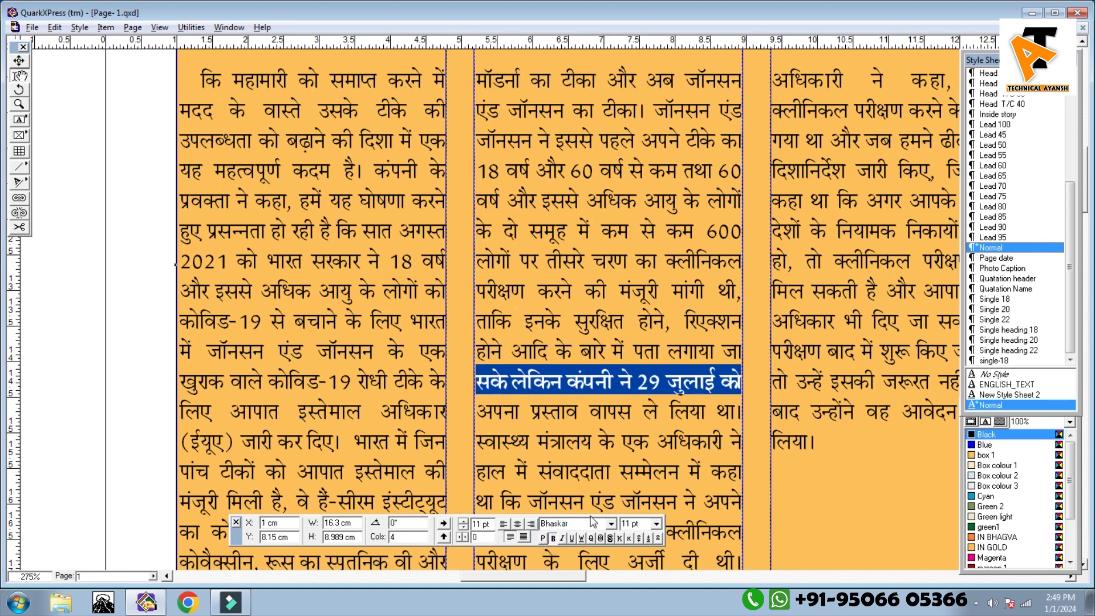
left_click(561, 537)
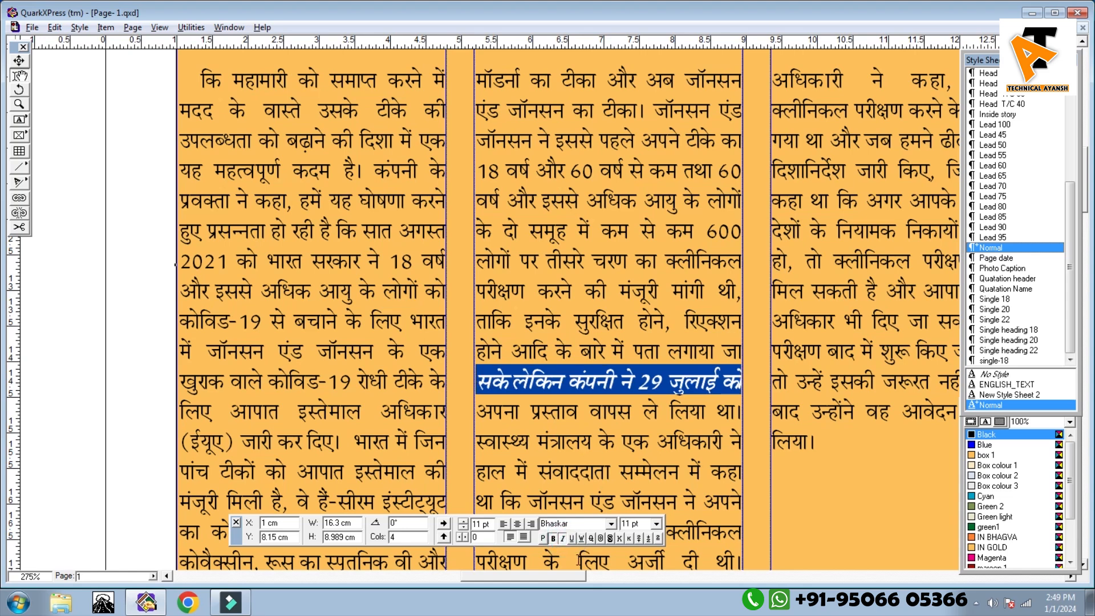
left_click(572, 538)
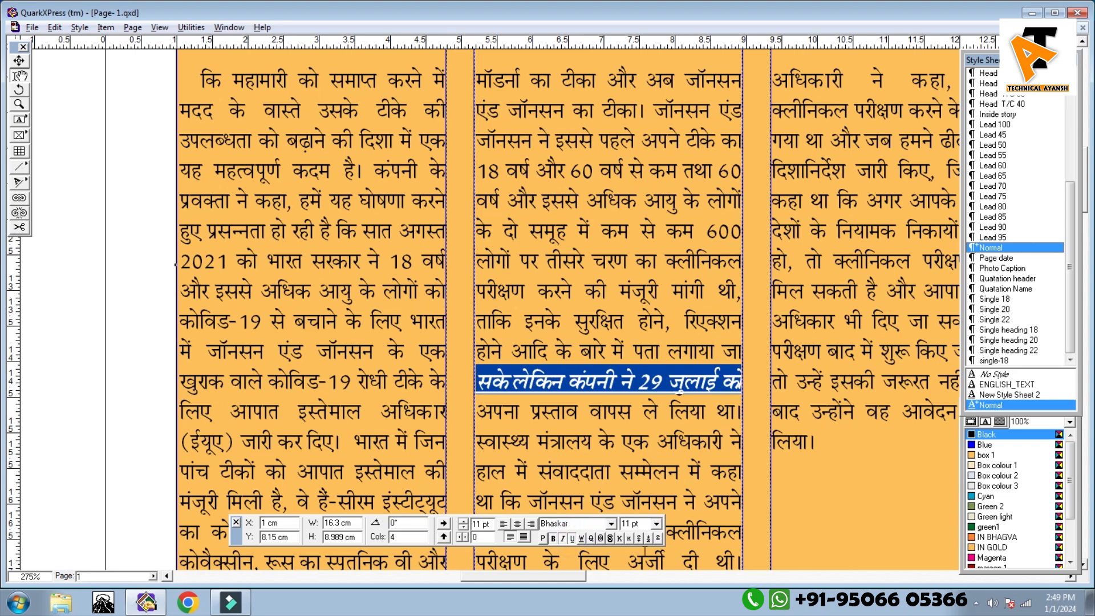
Add word underline, strikethrough and outline to the selected line
left_click(582, 538)
left_click(591, 538)
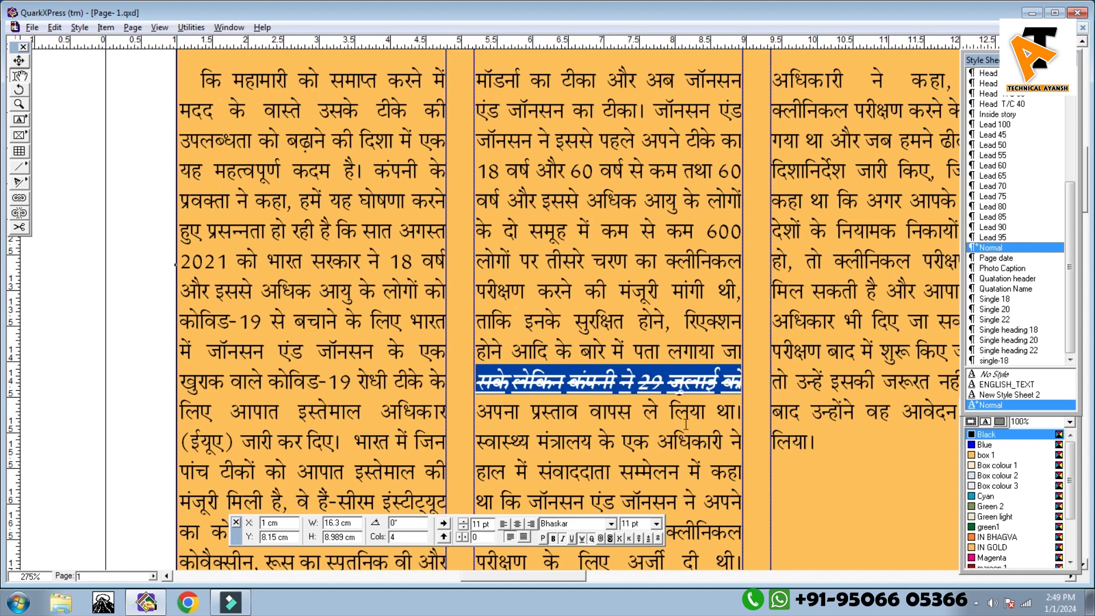
left_click(601, 538)
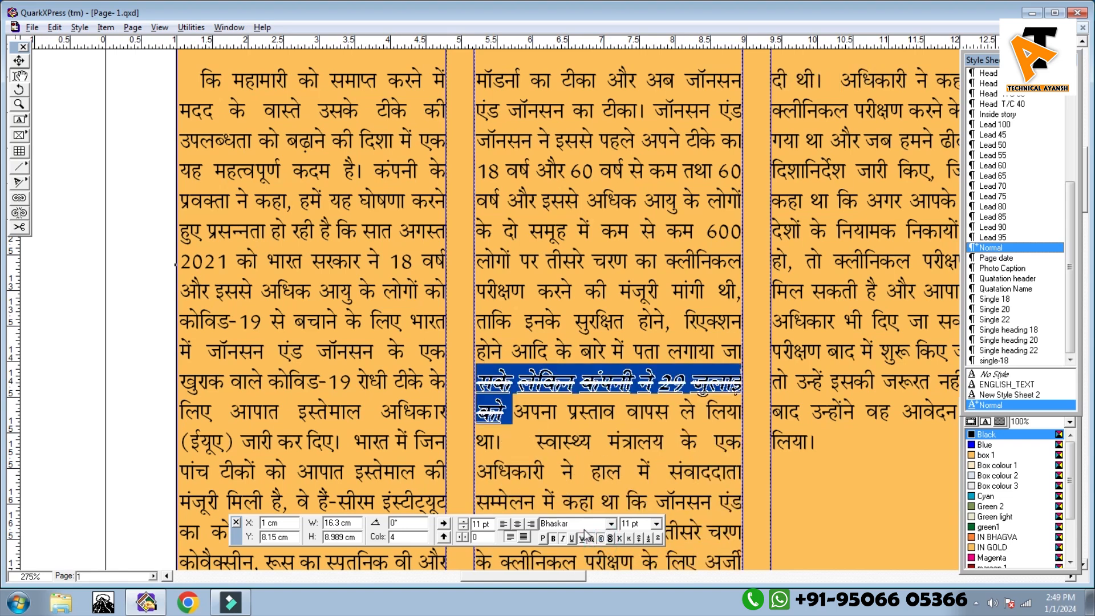
Remove the word underline, strikethrough and italic from the outlined line
left_click(592, 538)
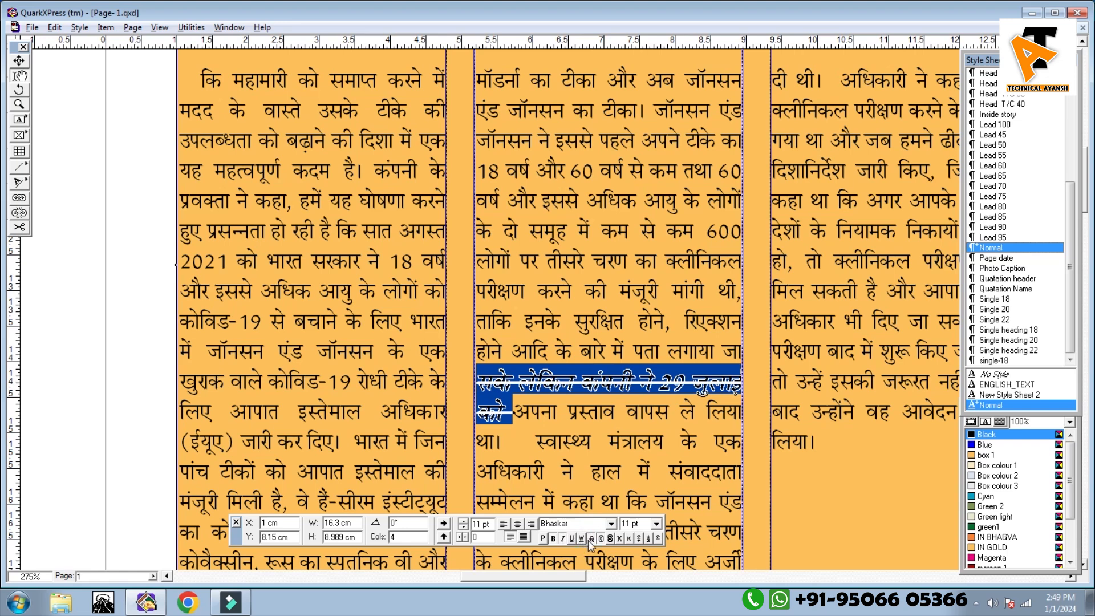
left_click(563, 539)
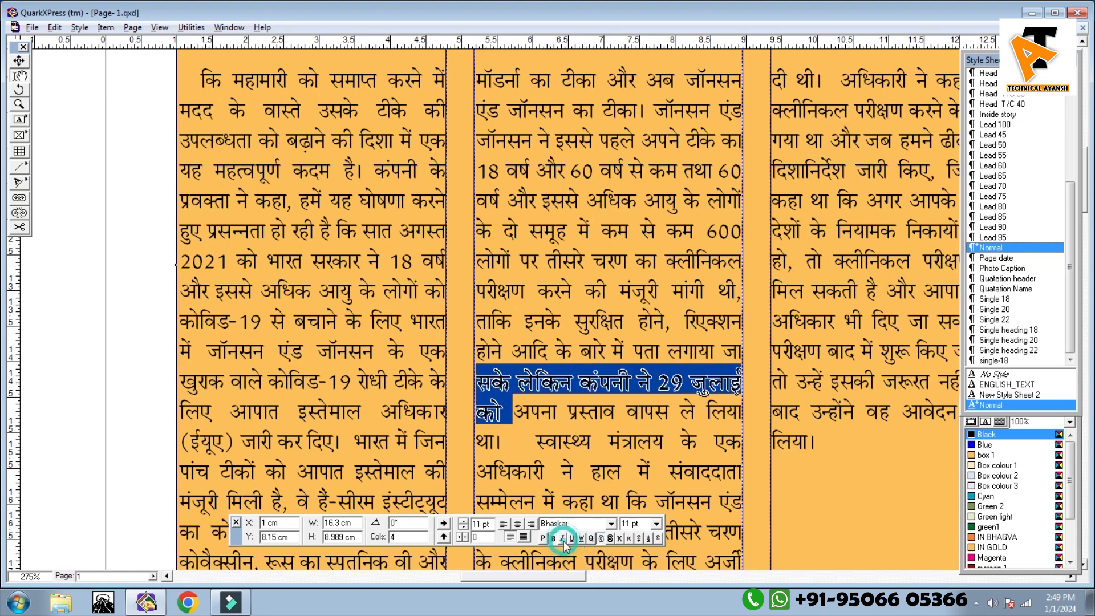
left_click(641, 421)
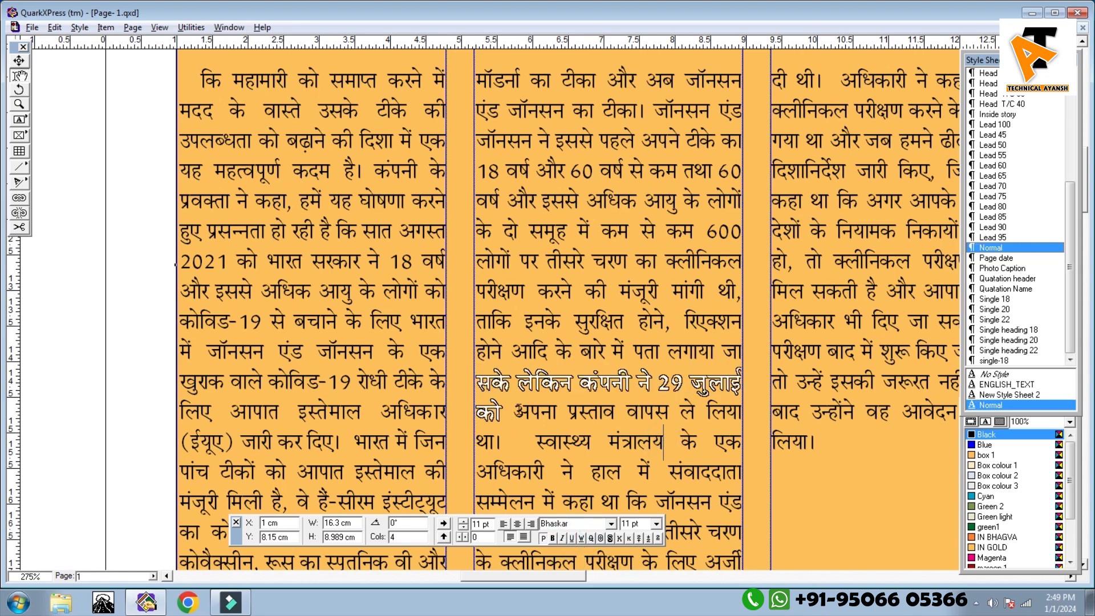
Apply the Shadow type style to the outlined words from "सके" to "को"
left_click_drag(479, 364, 743, 443)
left_click_drag(269, 334, 193, 275)
left_click(453, 276)
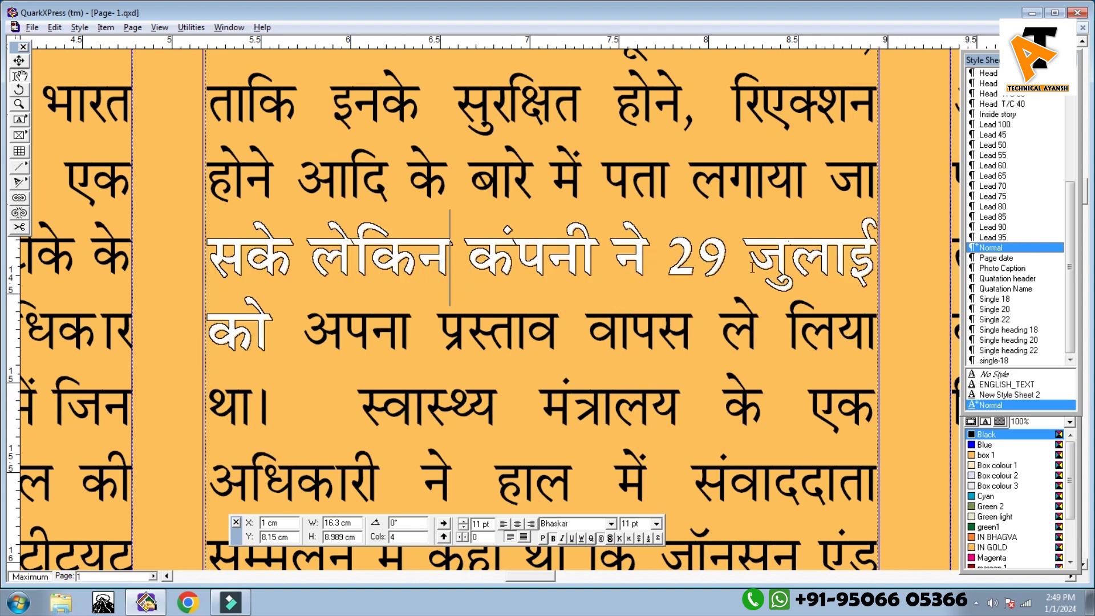
left_click_drag(268, 334, 208, 257)
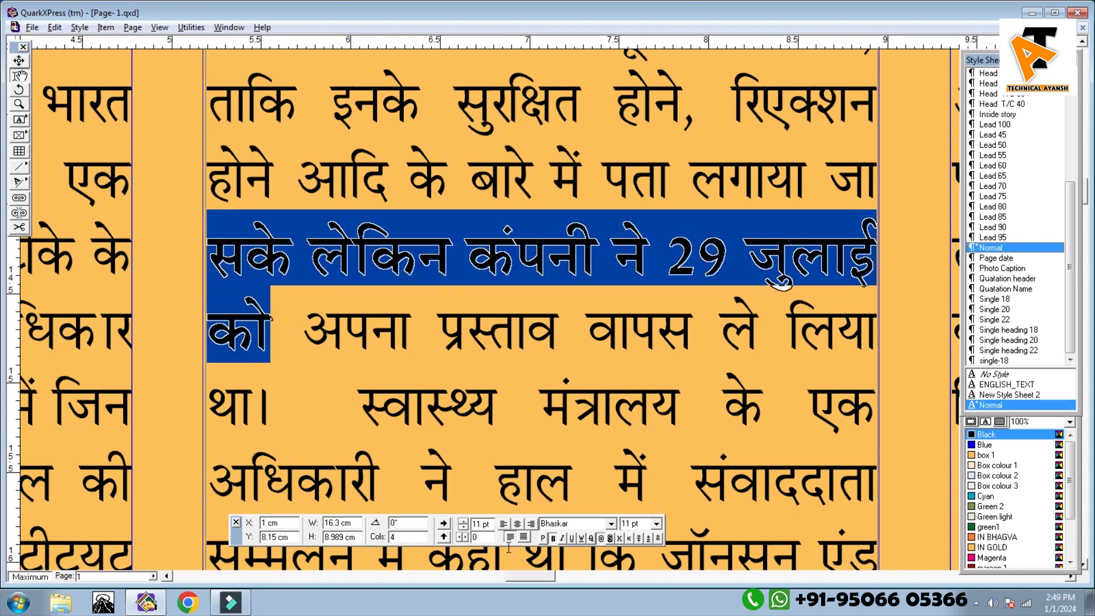
left_click(609, 537)
left_click(535, 342)
Remove the outline and shadow from the emphasised words, and toggle All Caps on and off for them
left_click_drag(461, 337, 250, 280)
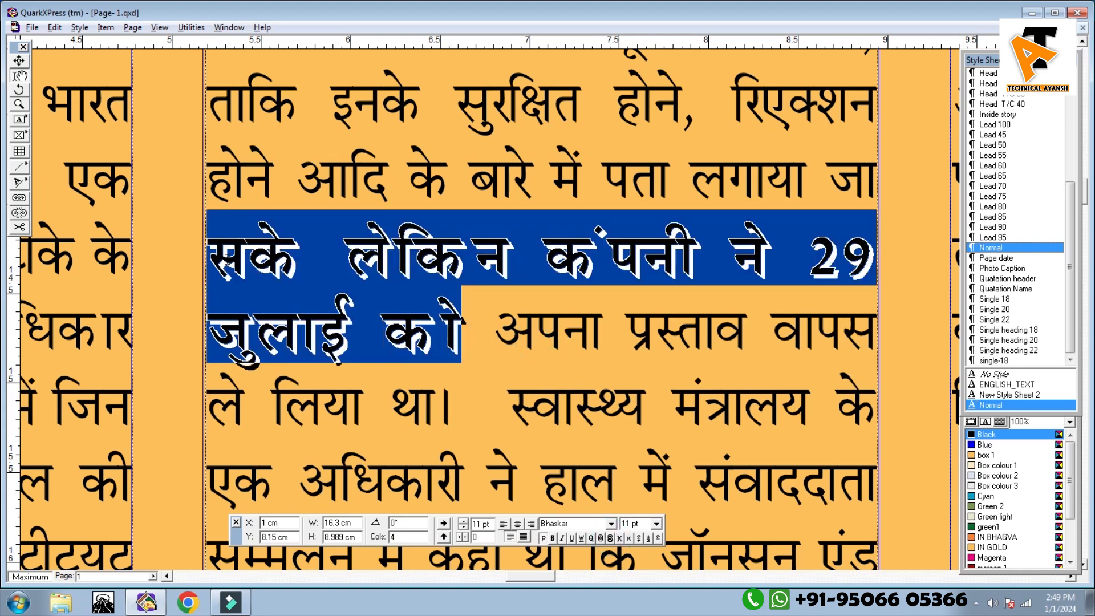
left_click(406, 307)
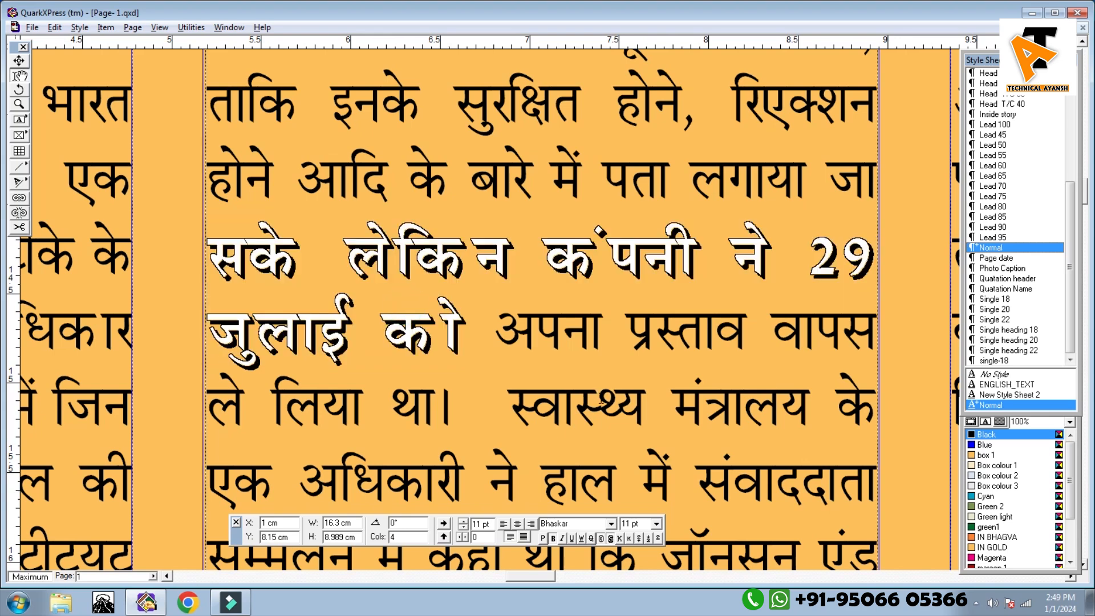
left_click_drag(466, 331, 247, 275)
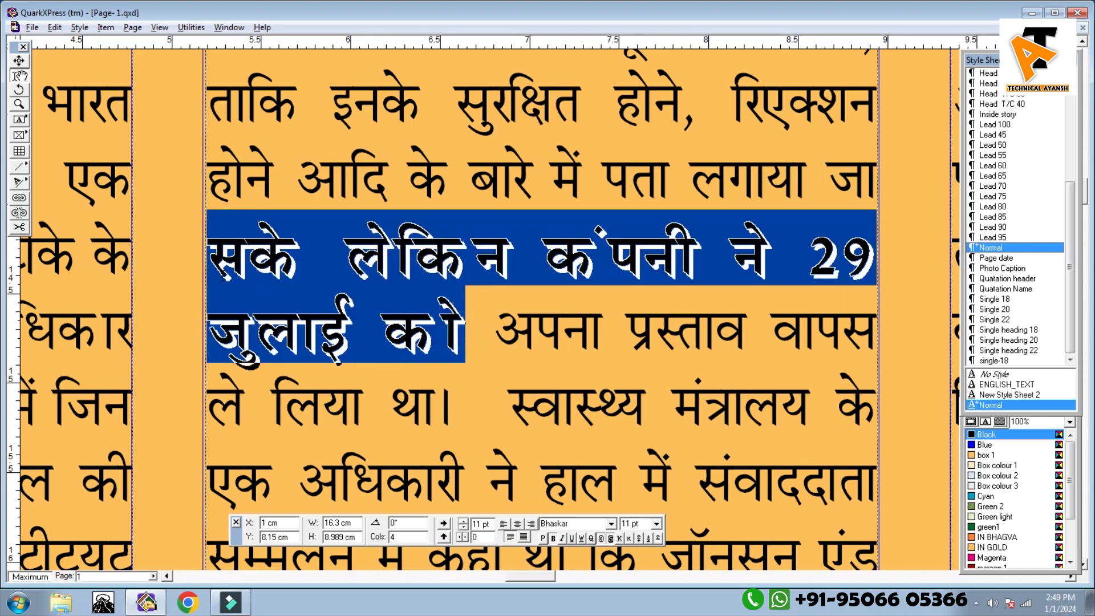
left_click(219, 271)
left_click_drag(476, 334, 207, 257)
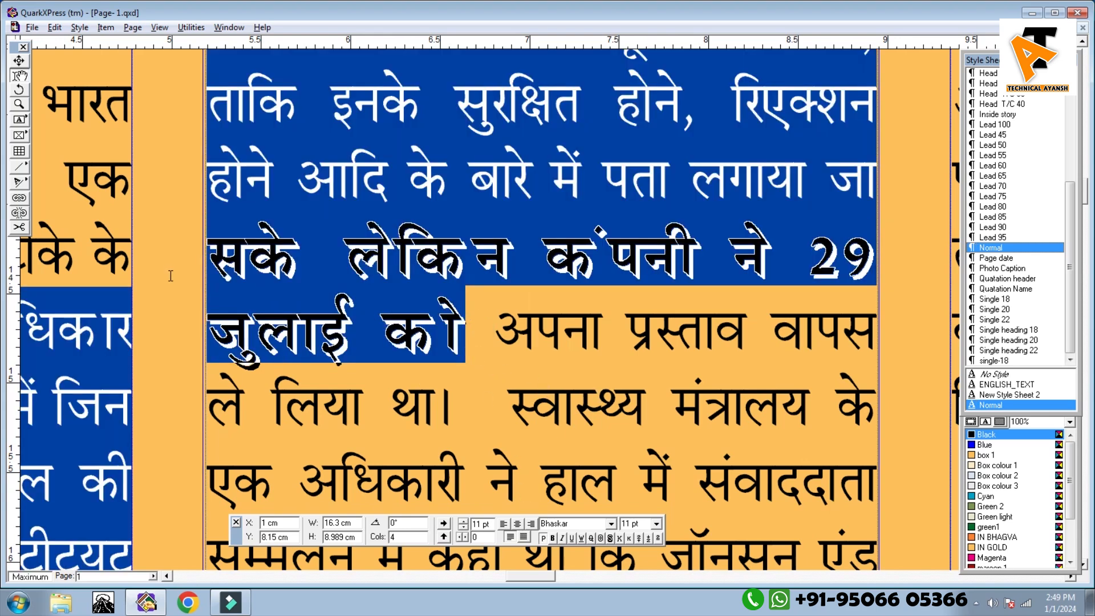
left_click(601, 538)
left_click(610, 538)
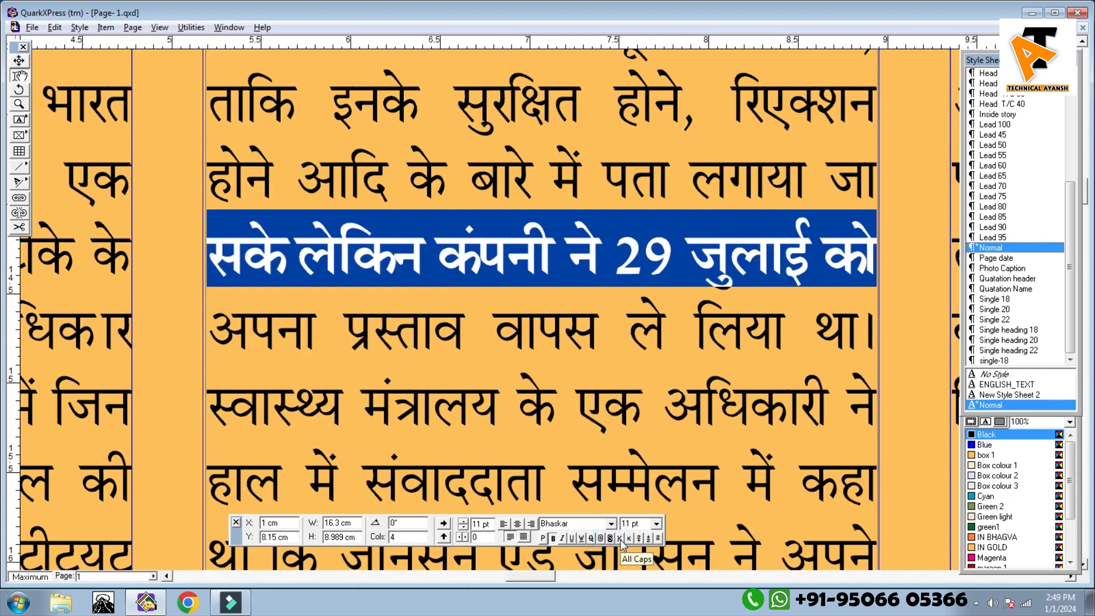
left_click(620, 539)
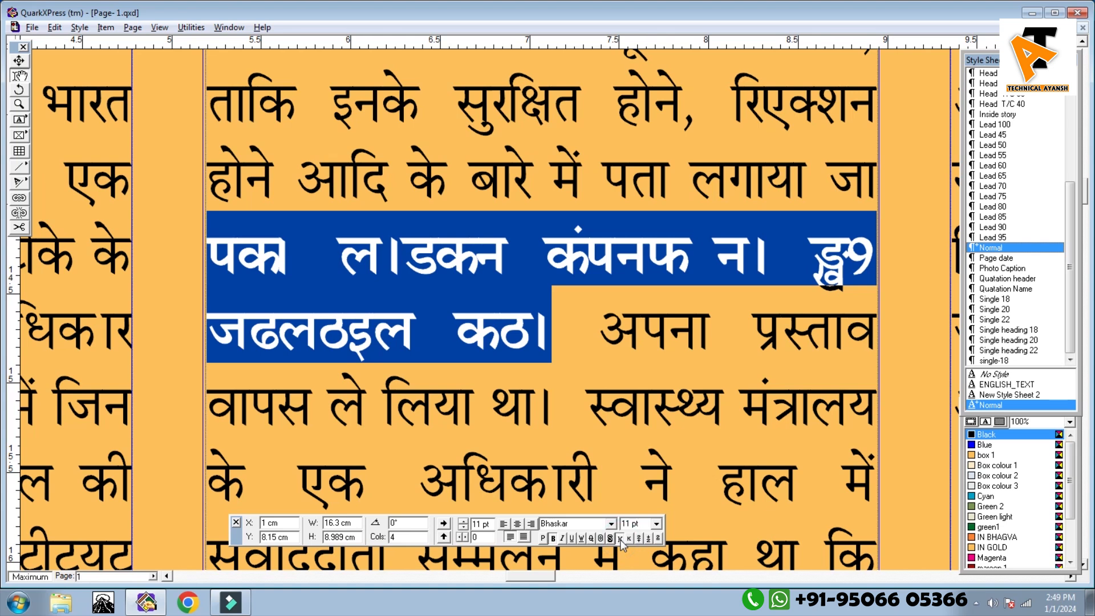
left_click(620, 538)
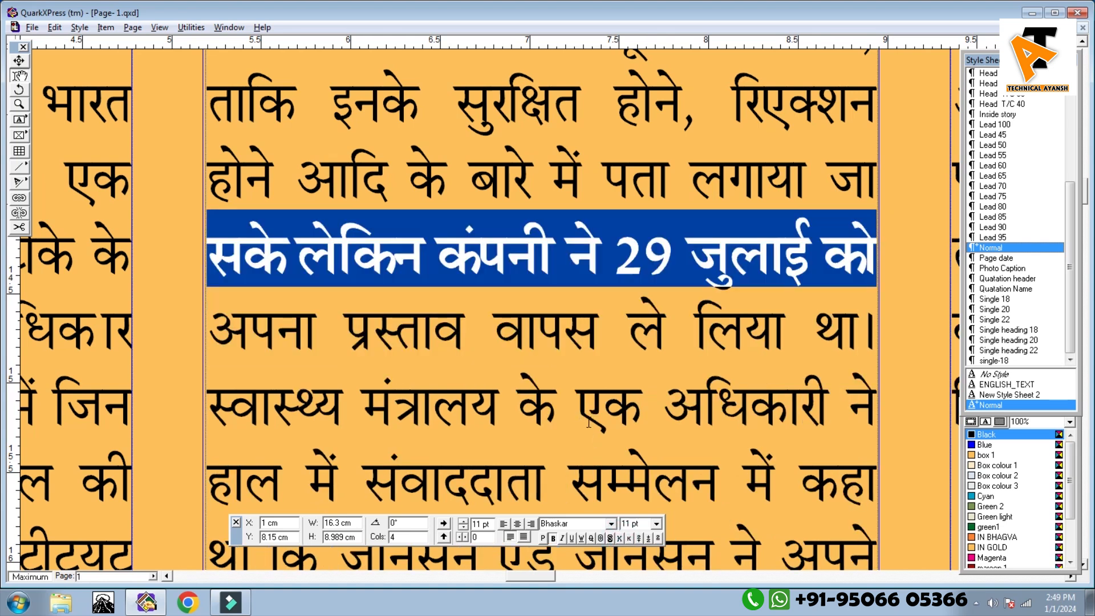
Toggle Small Caps and then Superscript on and off for the selected bold line
left_click(629, 538)
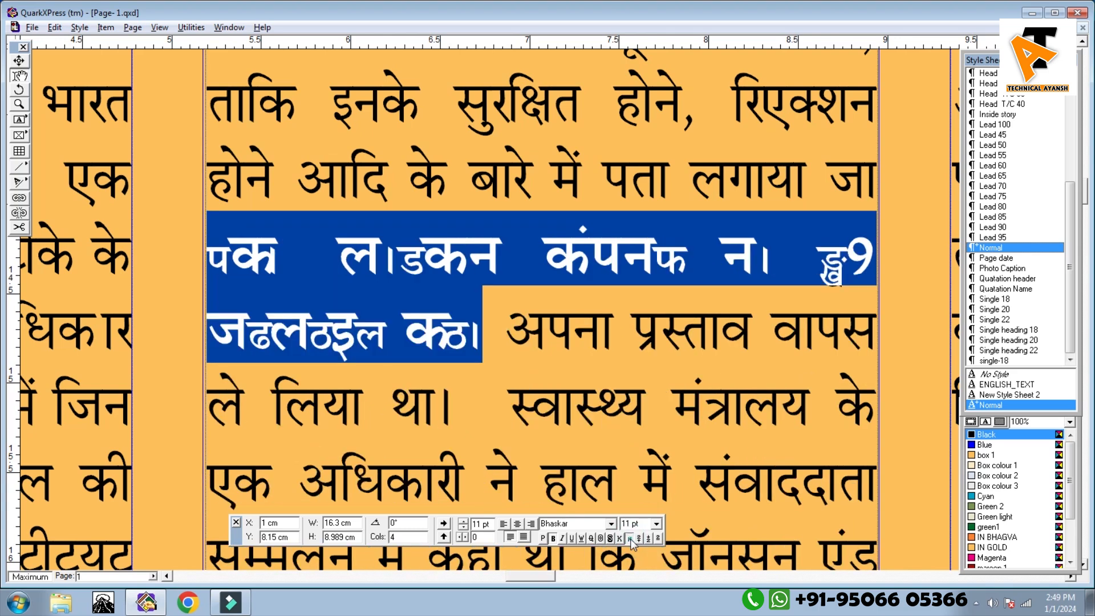
left_click(629, 538)
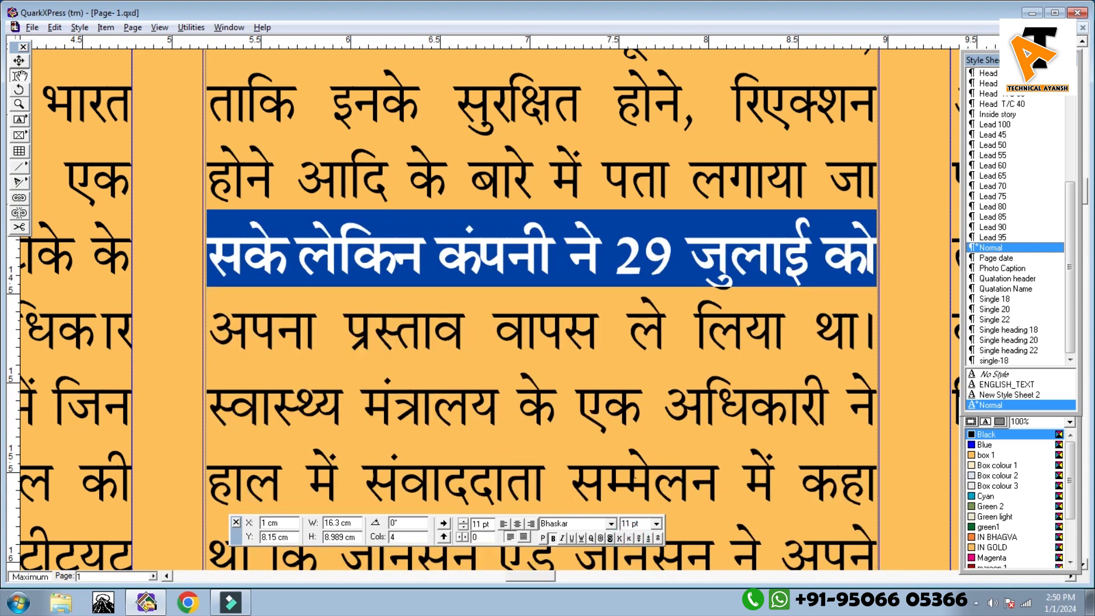
left_click(640, 542)
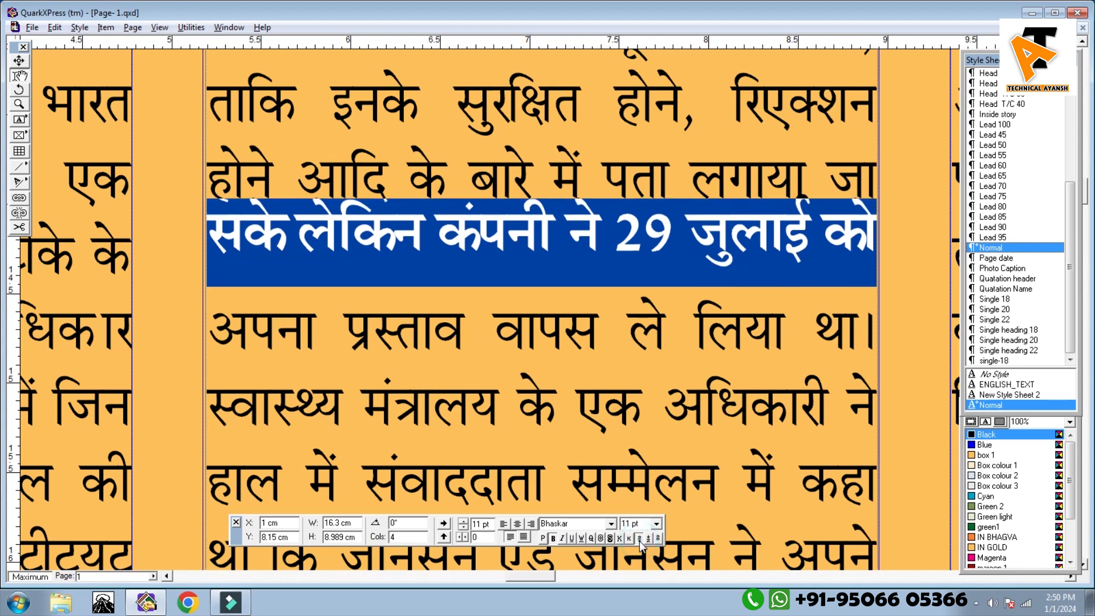
left_click(639, 542)
left_click(640, 542)
left_click(639, 542)
Insert a 0 directly after "29" in the bold line and apply Superscript to it
left_click(676, 254)
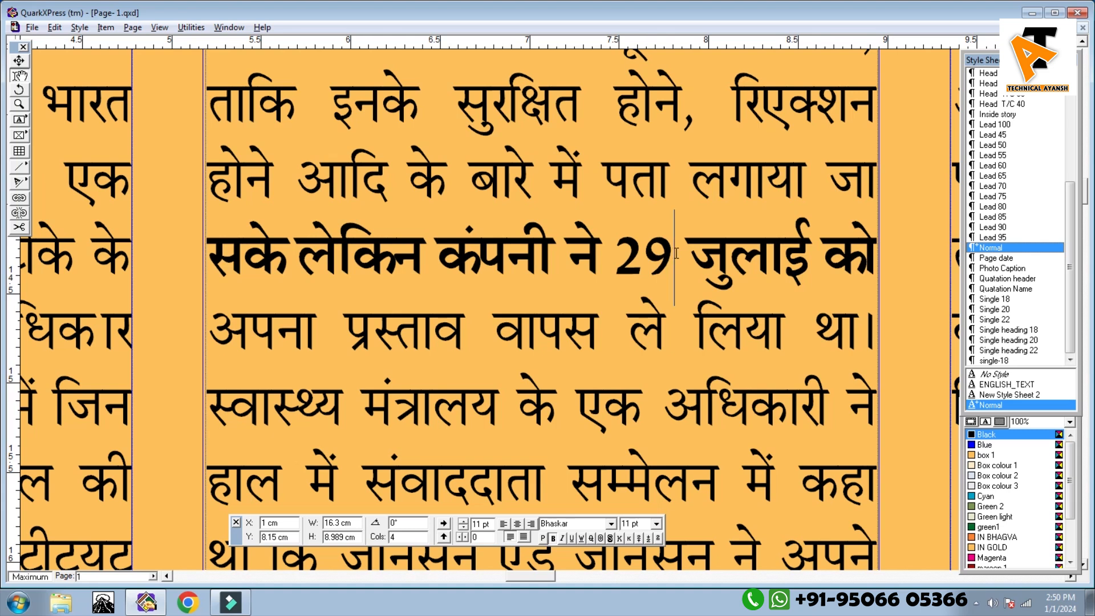
type("0")
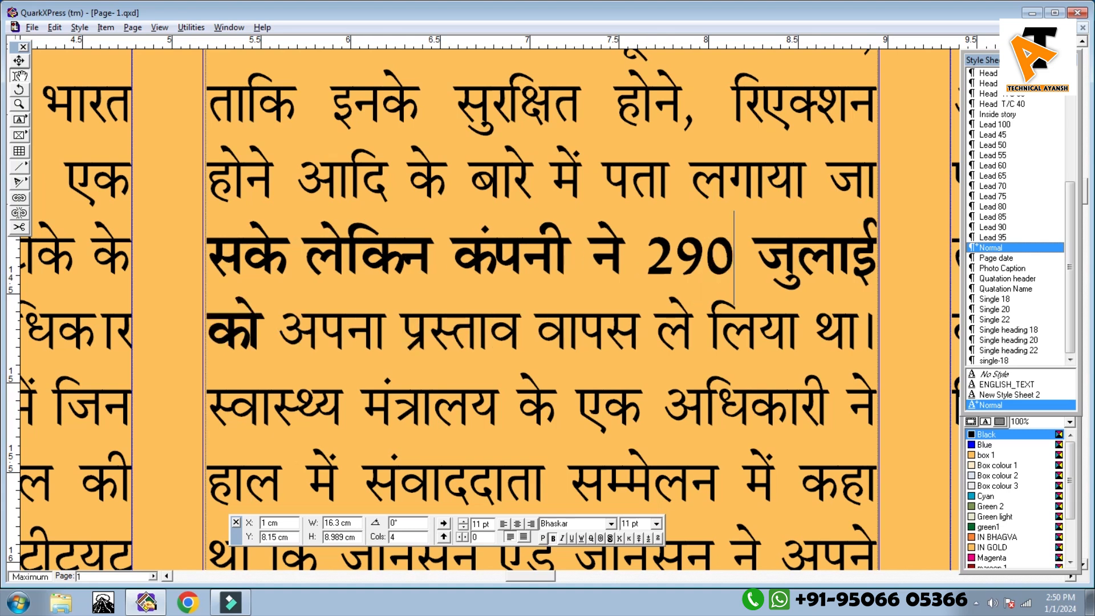
key("shift+Left")
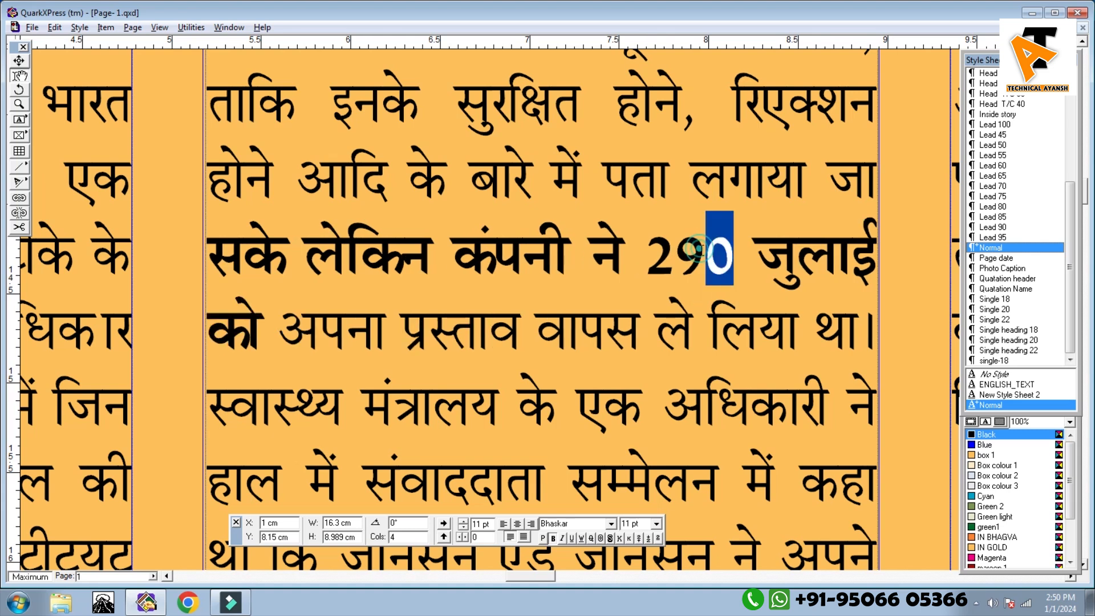
left_click(639, 539)
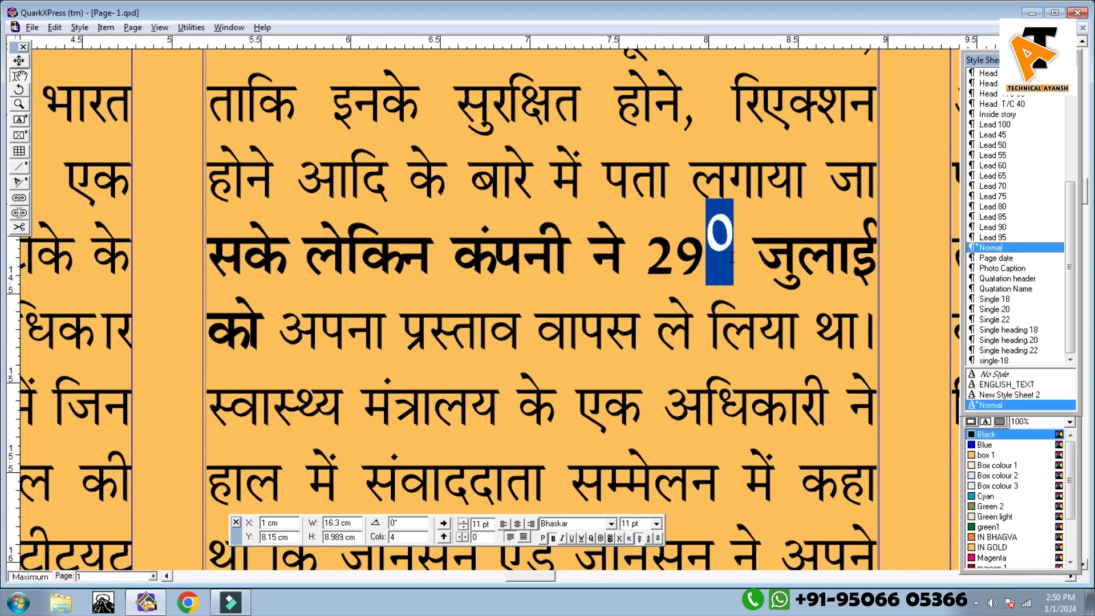
Try Subscript and Superior on the selected 0, and switch it back to Superscript
left_click(648, 539)
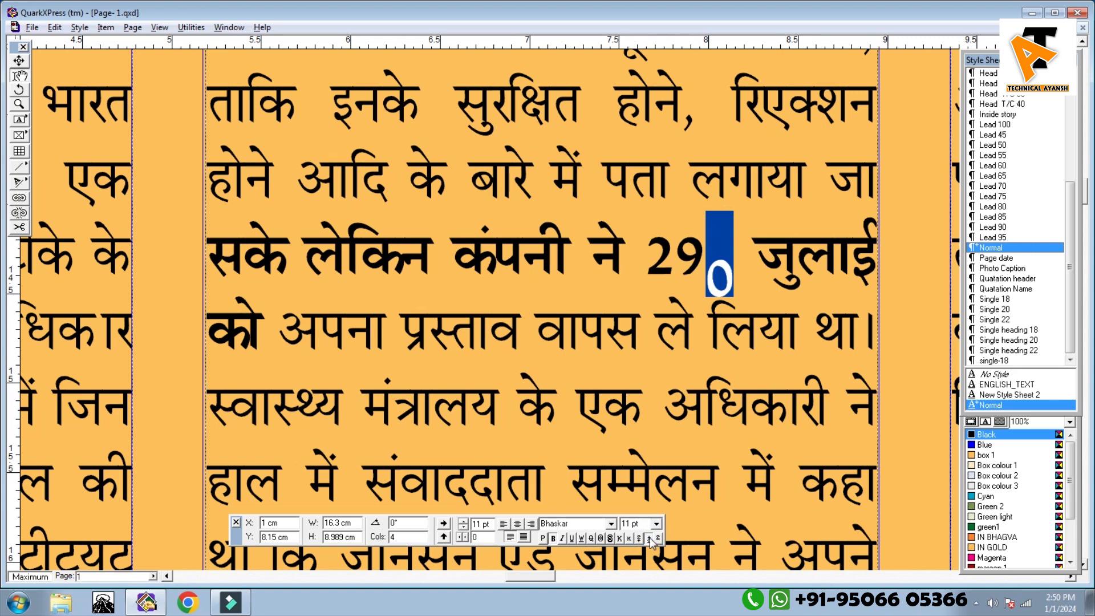
left_click(658, 538)
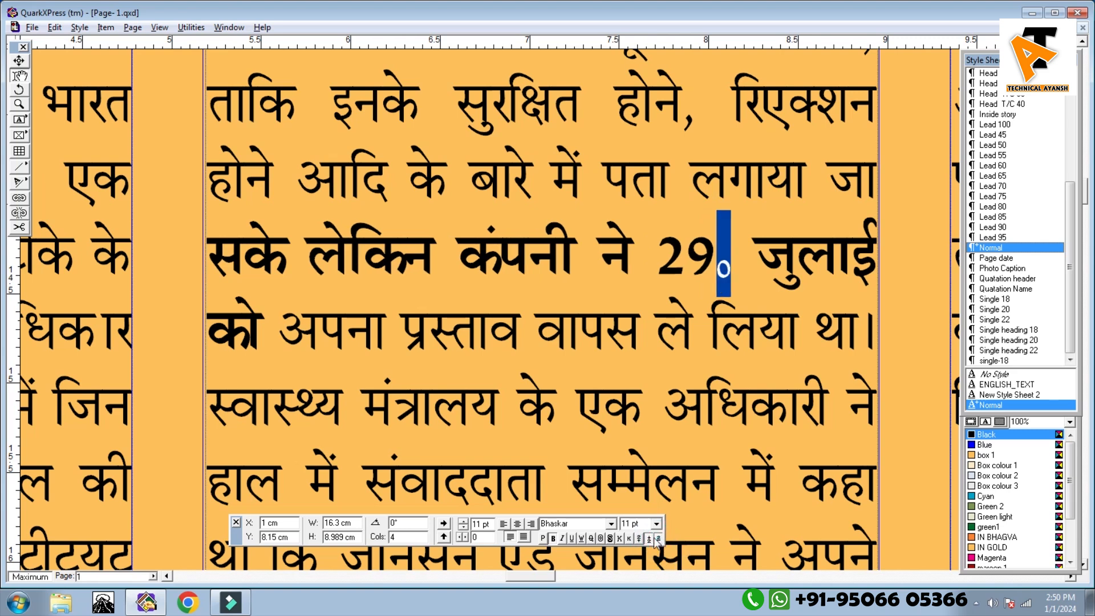
left_click(639, 539)
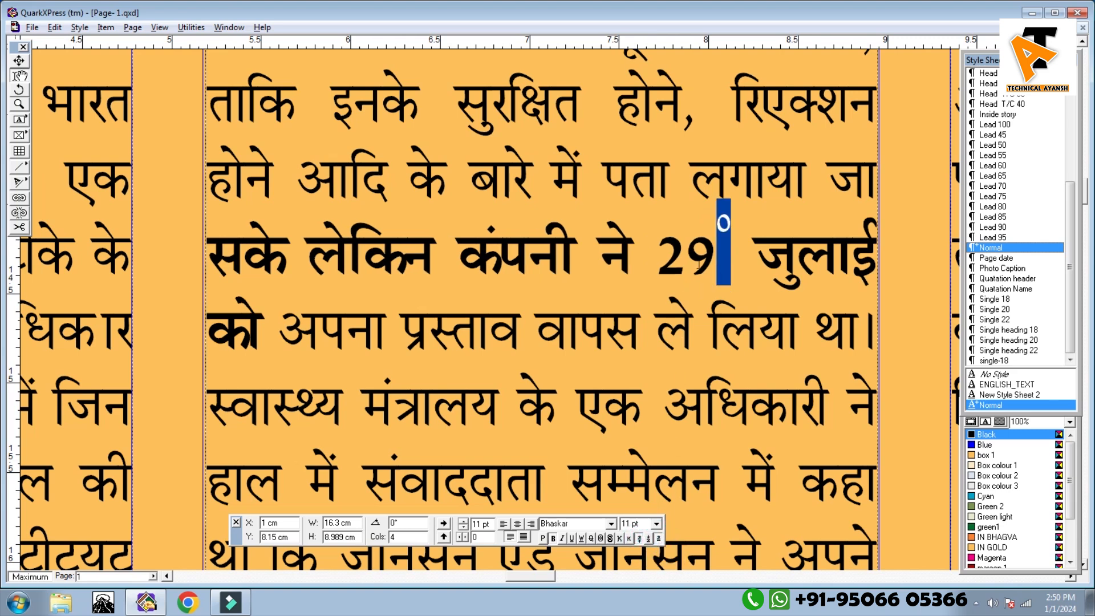
Select only the raised 0 after "29" and return it to normal size and baseline position
left_click(747, 261)
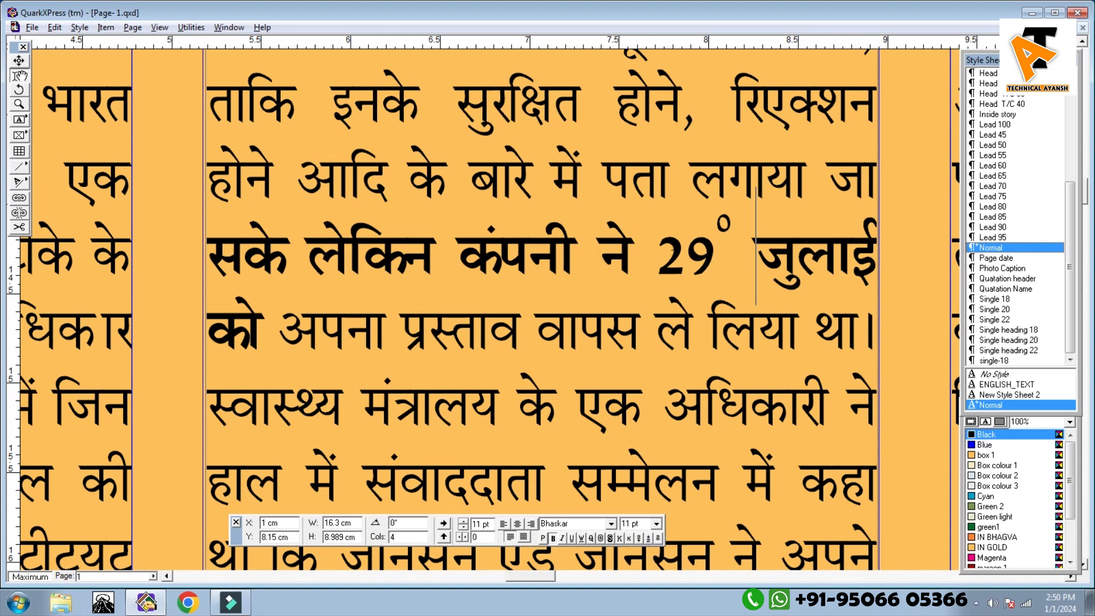
left_click_drag(739, 238, 673, 234)
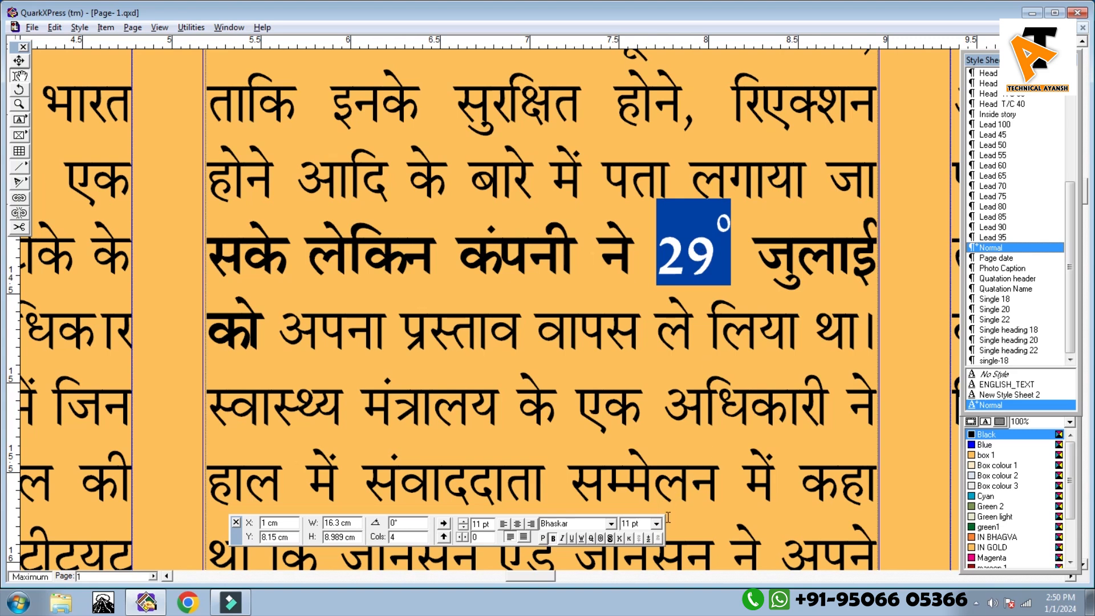
left_click(680, 266)
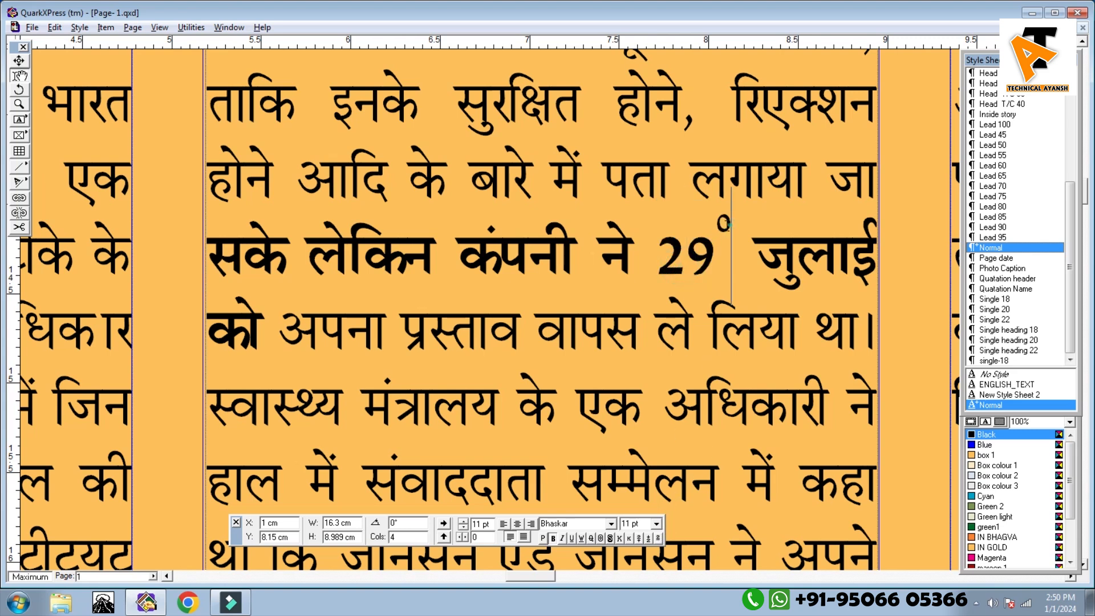
left_click_drag(715, 228, 731, 228)
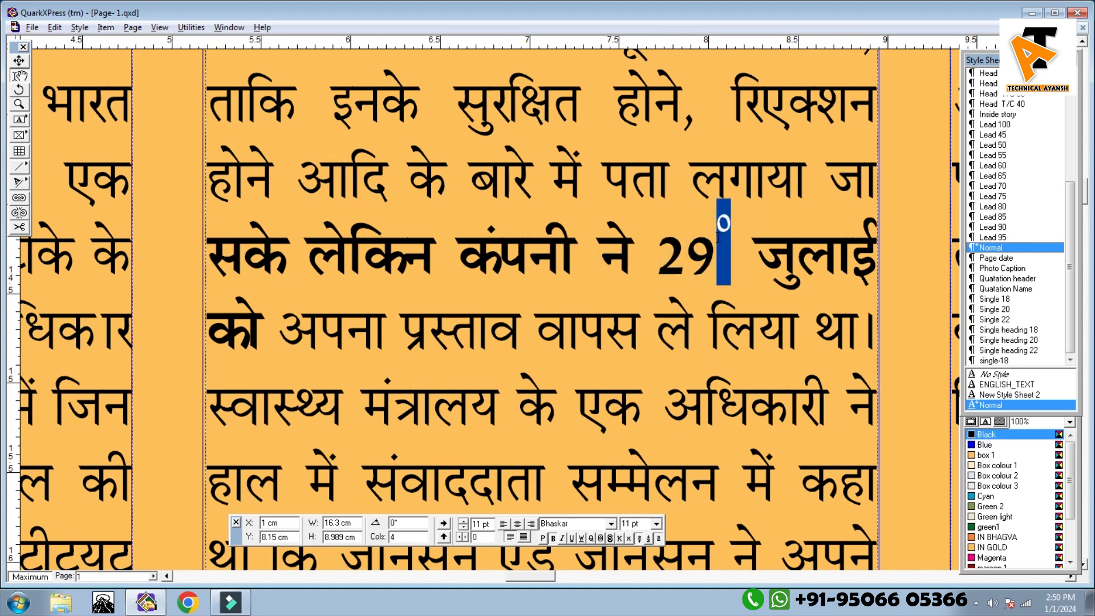
left_click(658, 537)
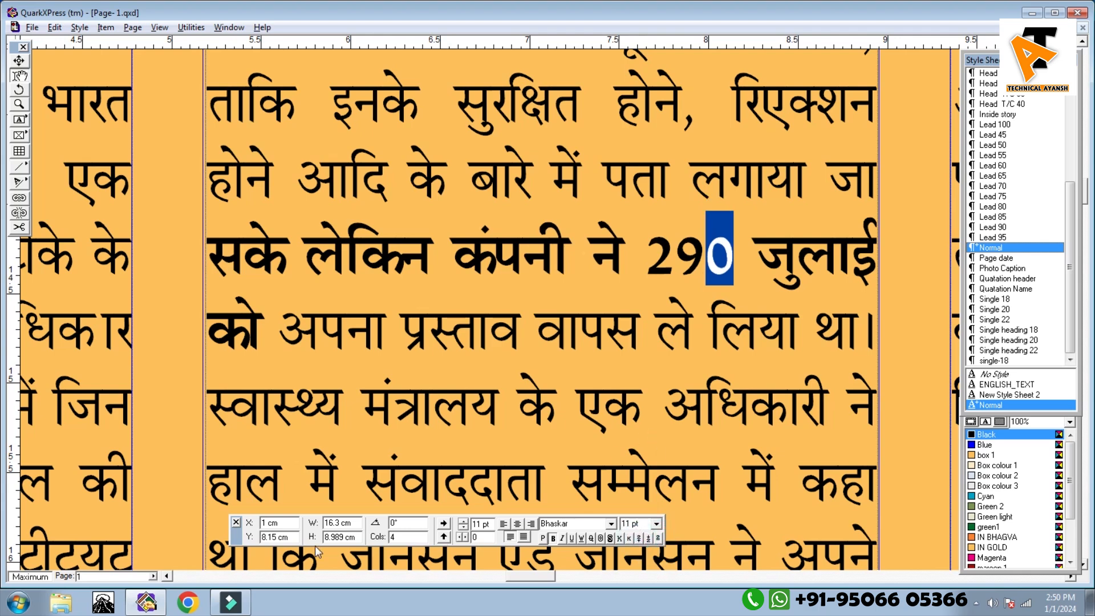
Bring the newspaper page with its masthead and the orange article box back into view
scroll(335, 521, "down", 3)
right_click(474, 283)
left_click(485, 290)
scroll(462, 187, "up", 2)
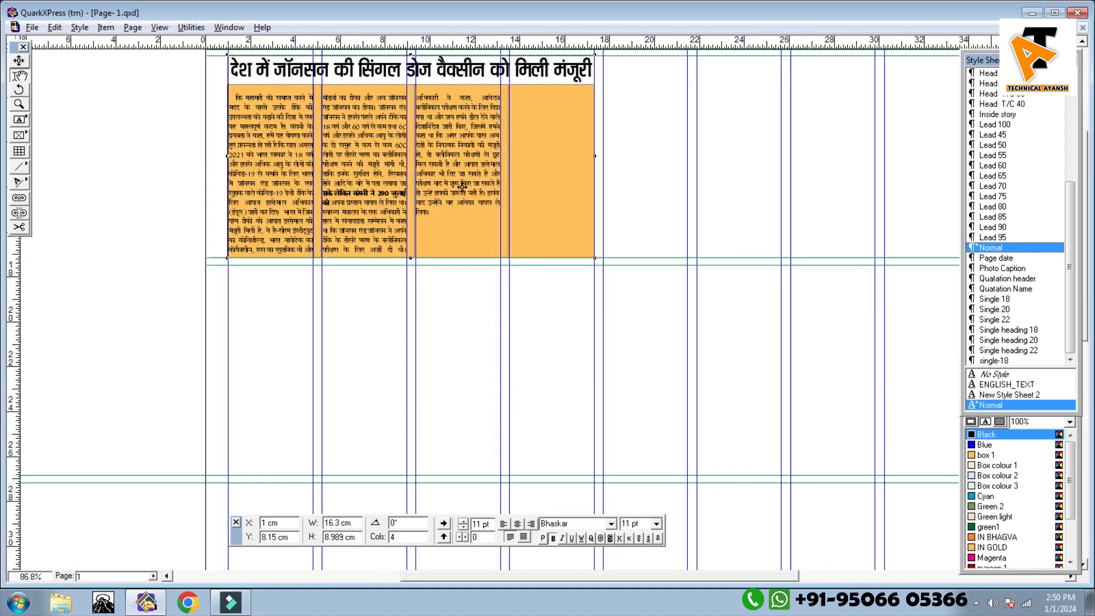
left_click_drag(517, 237, 525, 342)
scroll(527, 341, "down", 1)
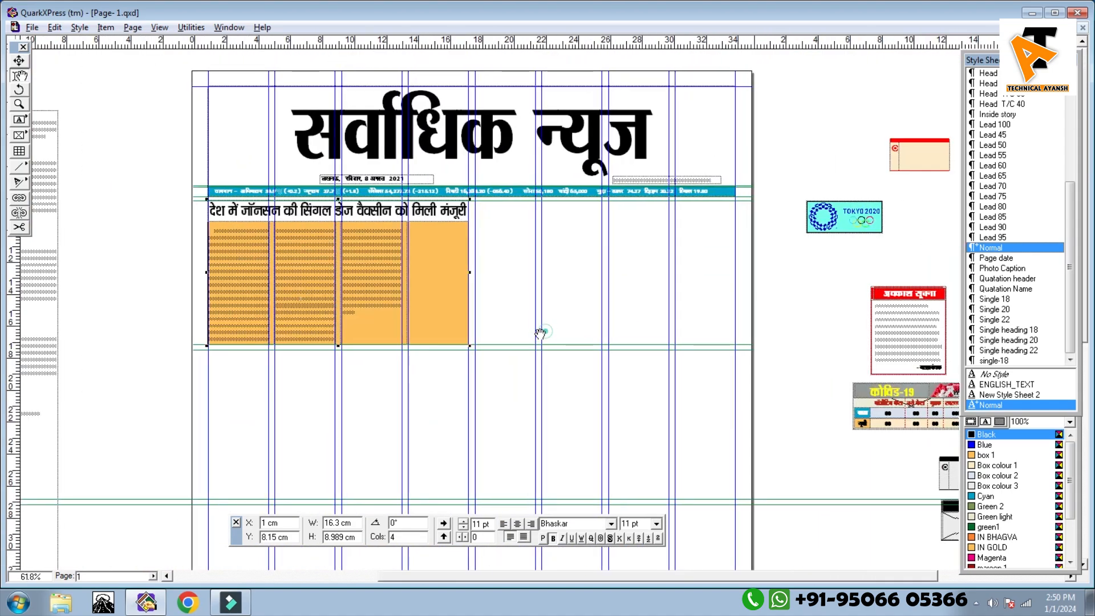